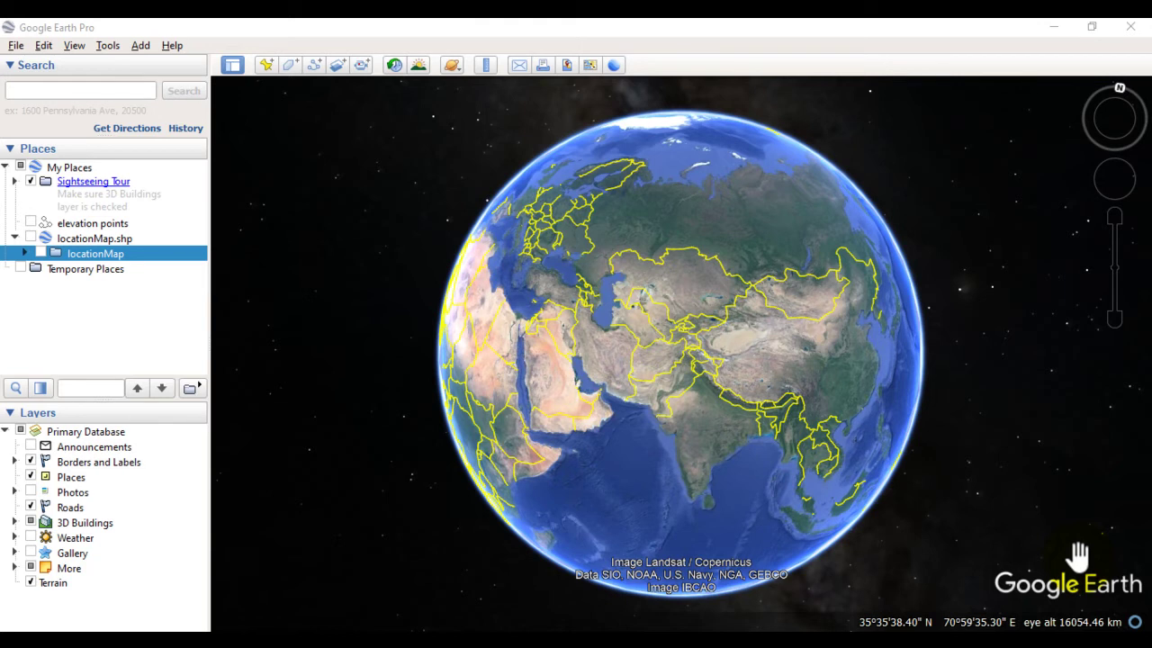
{"action": "left_click", "coordinate": [829, 477]}
{"action": "left_click", "coordinate": [764, 441]}
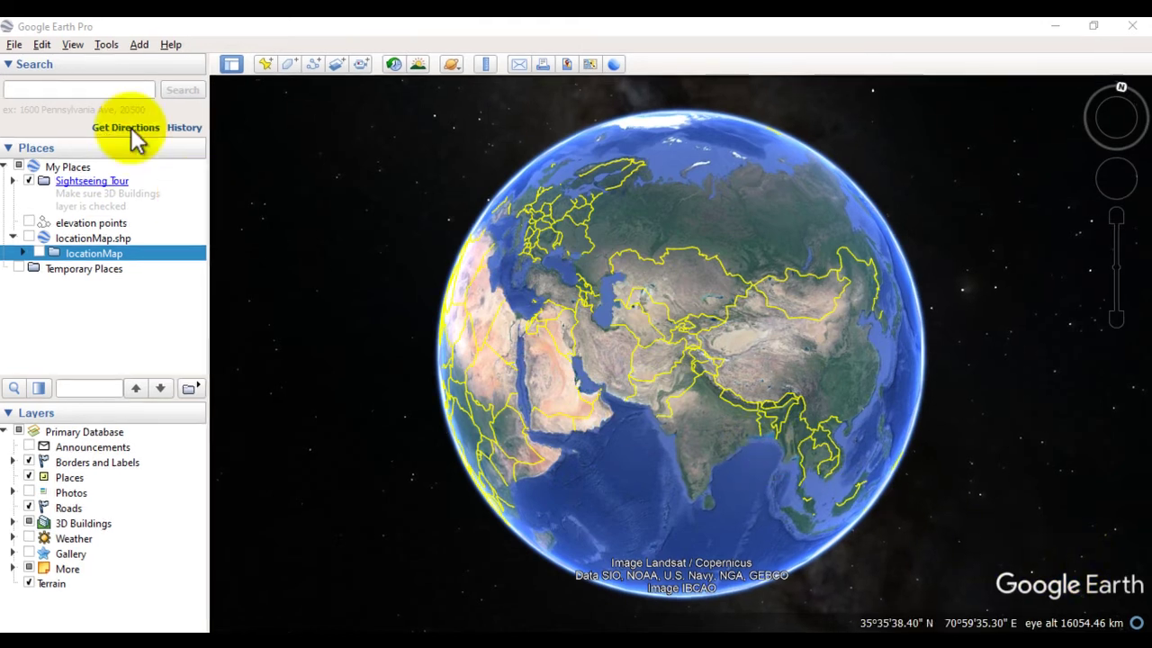
{"action": "left_click", "coordinate": [93, 91]}
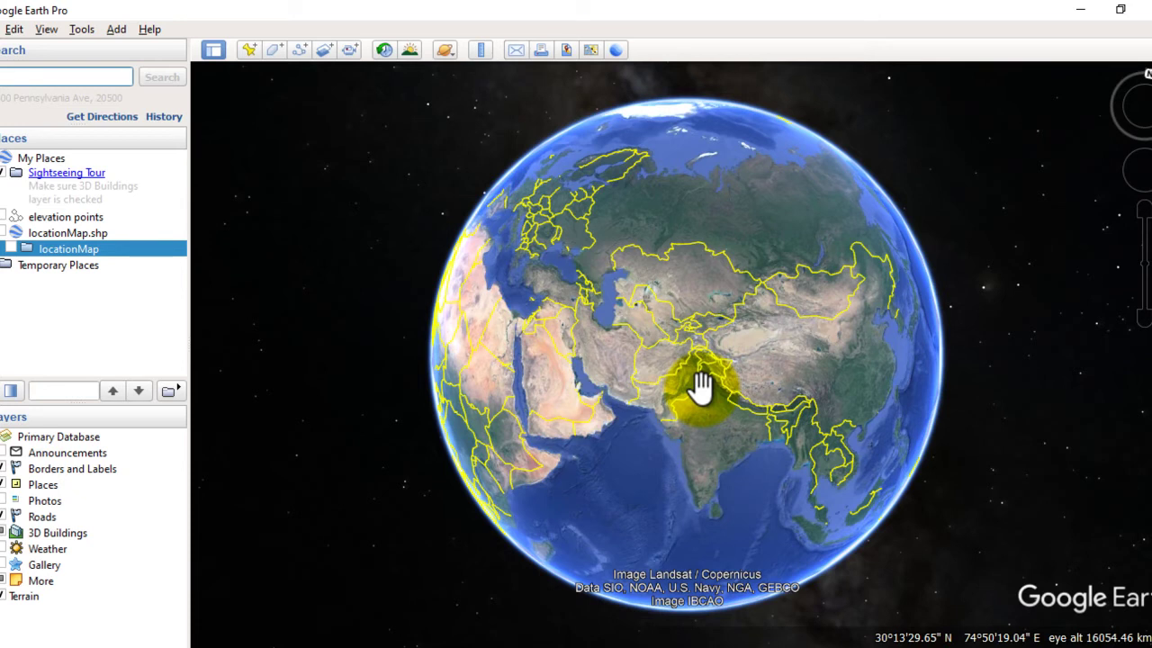
Step: Zoom the globe in on the houses along Tanda Dam Rd near Masood Bagh, southwest of Kohat, Pakistan
{"action": "scroll", "coordinate": [693, 376], "scroll_direction": "down", "scroll_amount": 5}
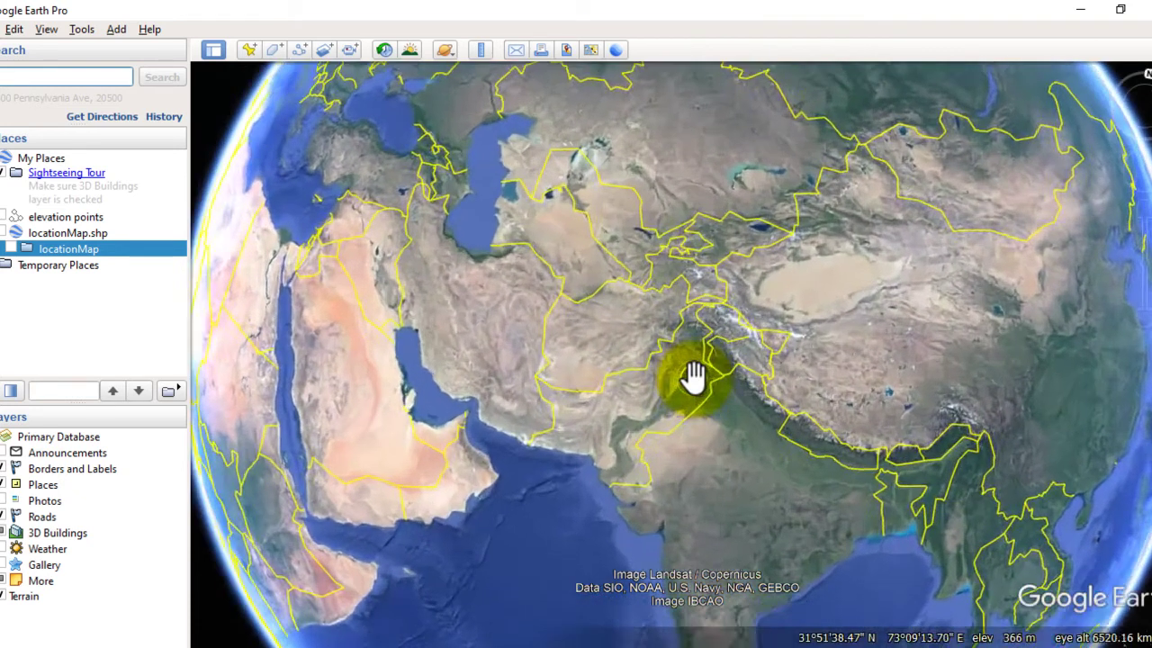
{"action": "scroll", "coordinate": [689, 372], "scroll_direction": "down", "scroll_amount": 2}
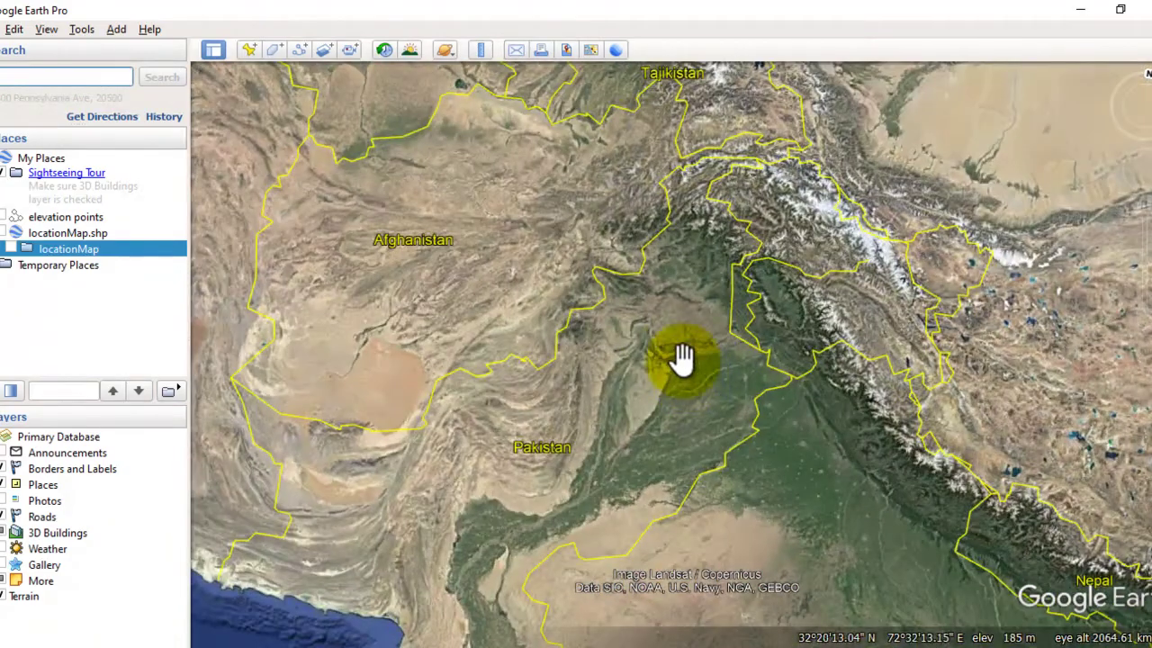
{"action": "scroll", "coordinate": [627, 292], "scroll_direction": "down", "scroll_amount": 2}
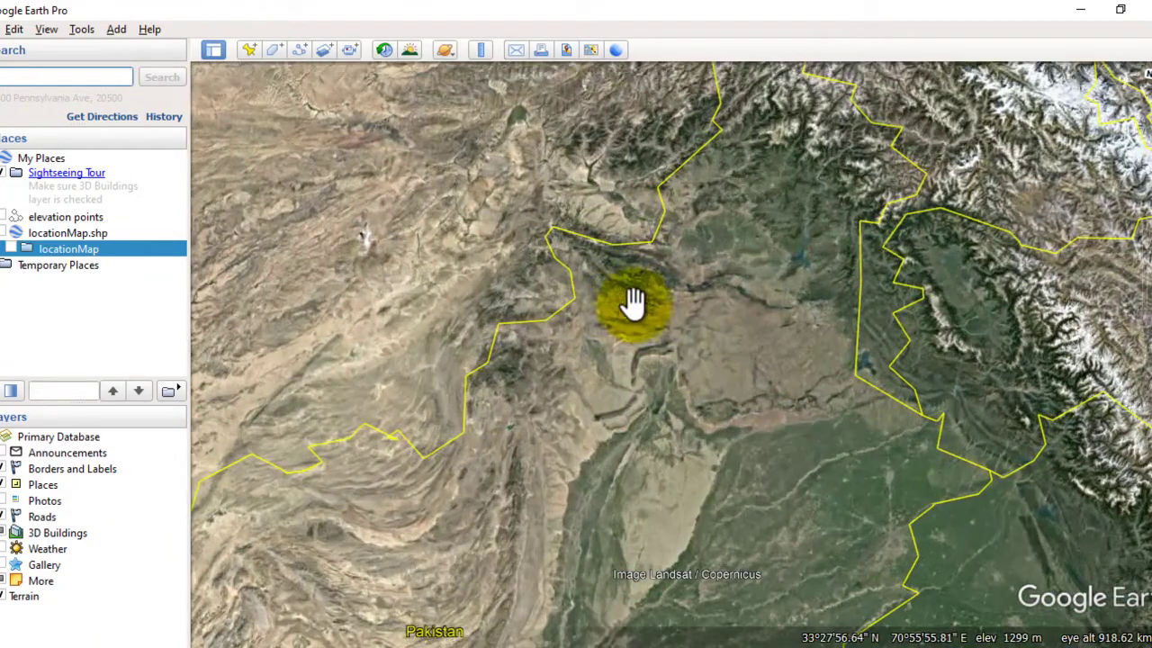
{"action": "scroll", "coordinate": [639, 288], "scroll_direction": "down", "scroll_amount": 1}
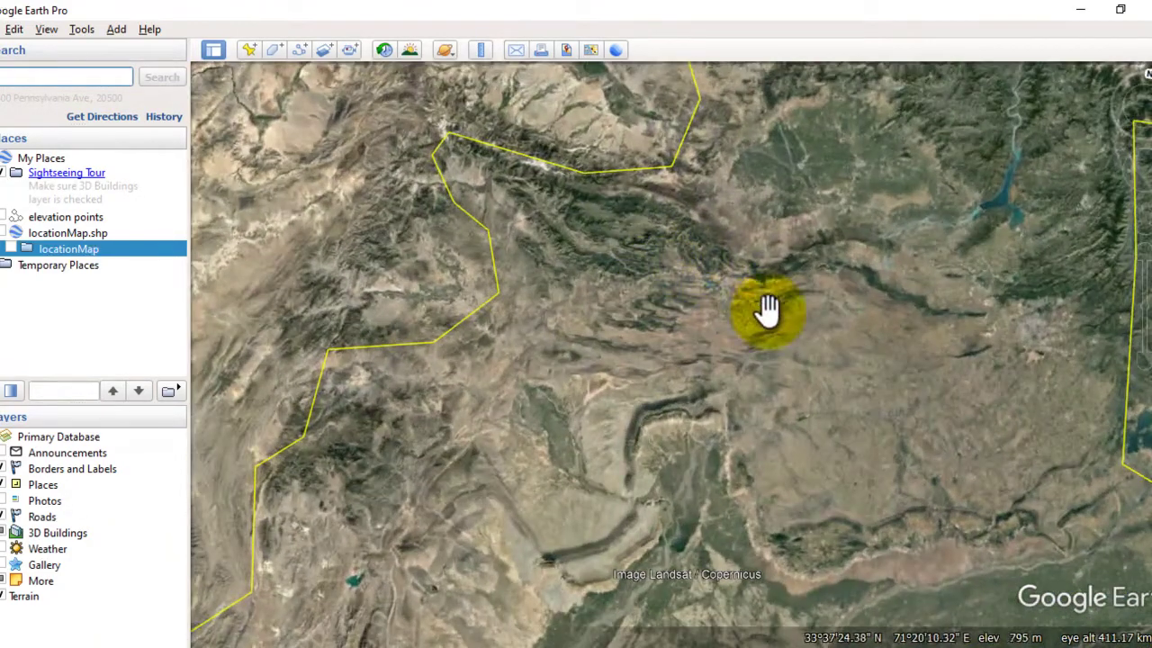
{"action": "scroll", "coordinate": [751, 288], "scroll_direction": "down", "scroll_amount": 1}
{"action": "scroll", "coordinate": [751, 288], "scroll_direction": "down", "scroll_amount": 1}
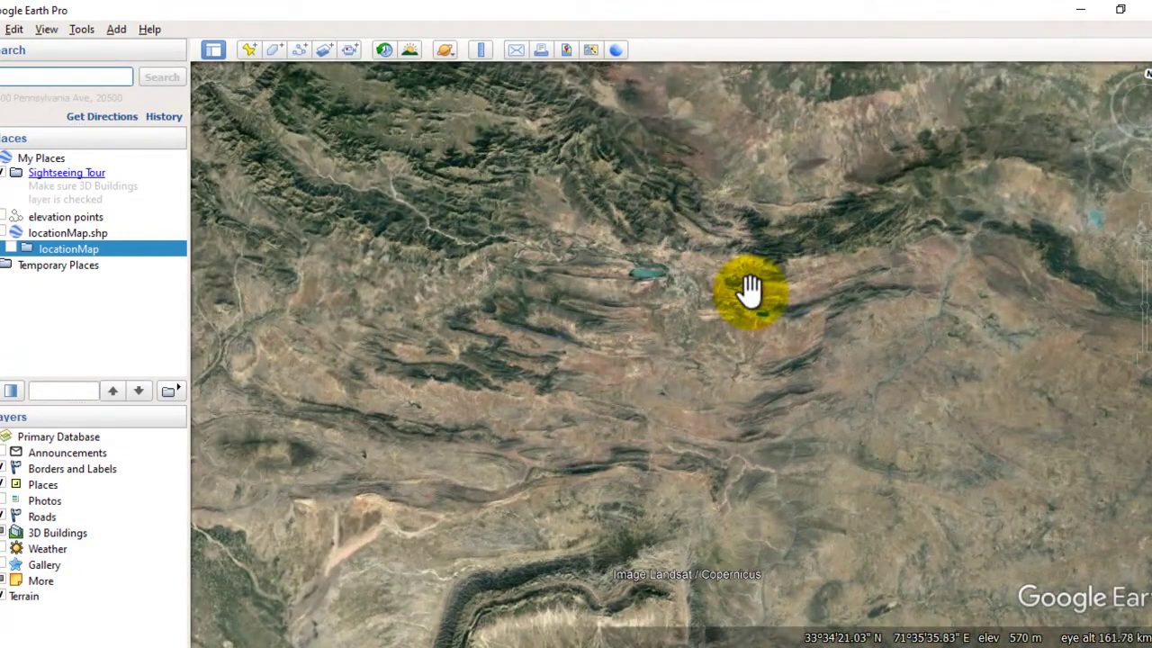
{"action": "scroll", "coordinate": [751, 288], "scroll_direction": "down", "scroll_amount": 1}
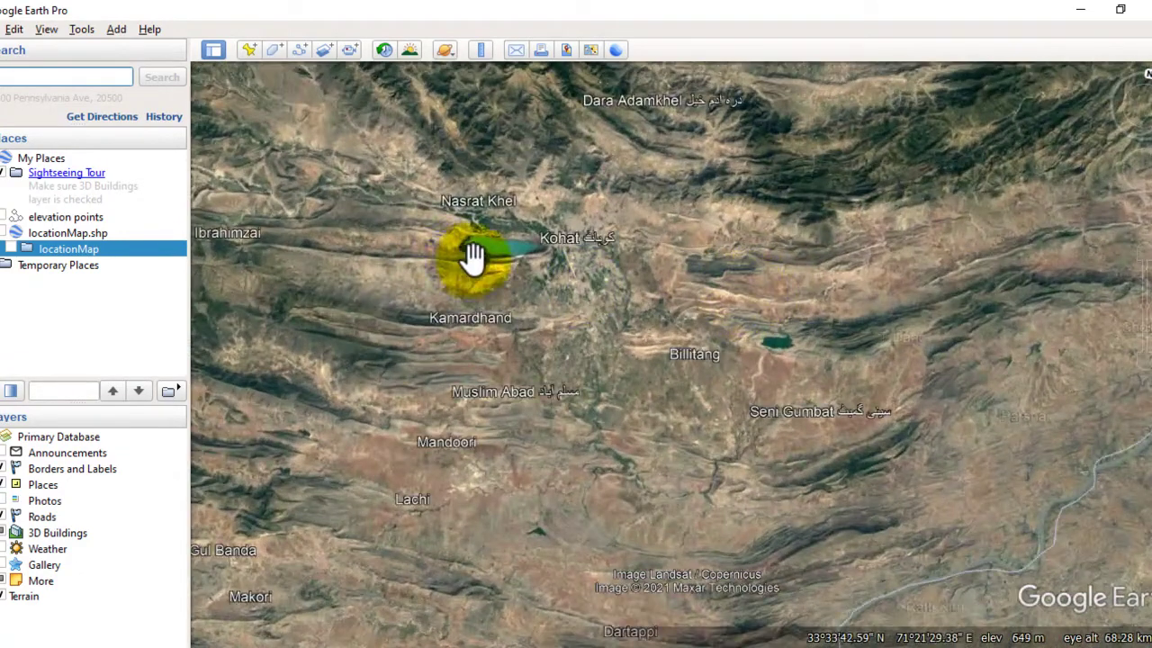
{"action": "scroll", "coordinate": [472, 256], "scroll_direction": "down", "scroll_amount": 1}
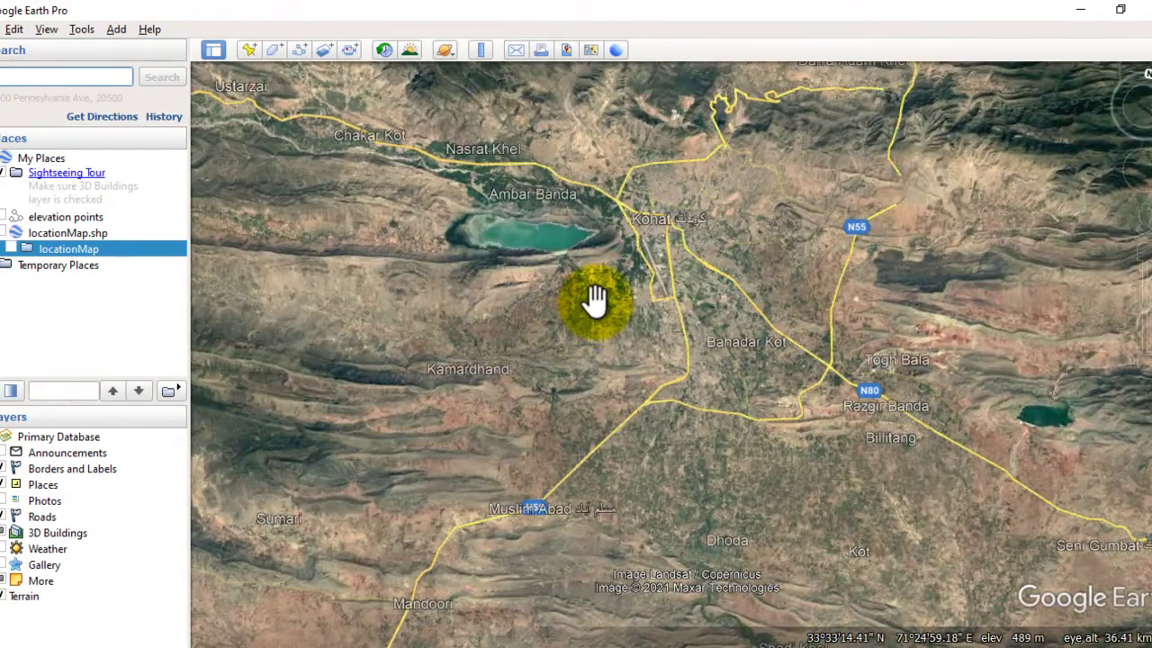
{"action": "scroll", "coordinate": [594, 301], "scroll_direction": "down", "scroll_amount": 2}
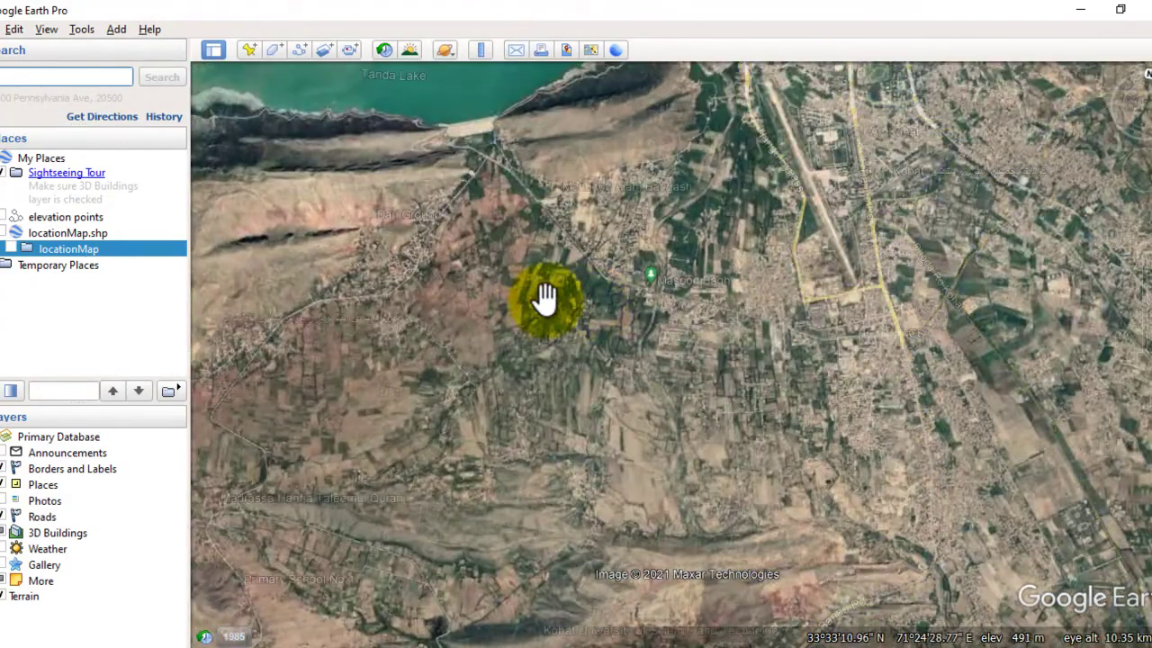
{"action": "scroll", "coordinate": [603, 287], "scroll_direction": "down", "scroll_amount": 1}
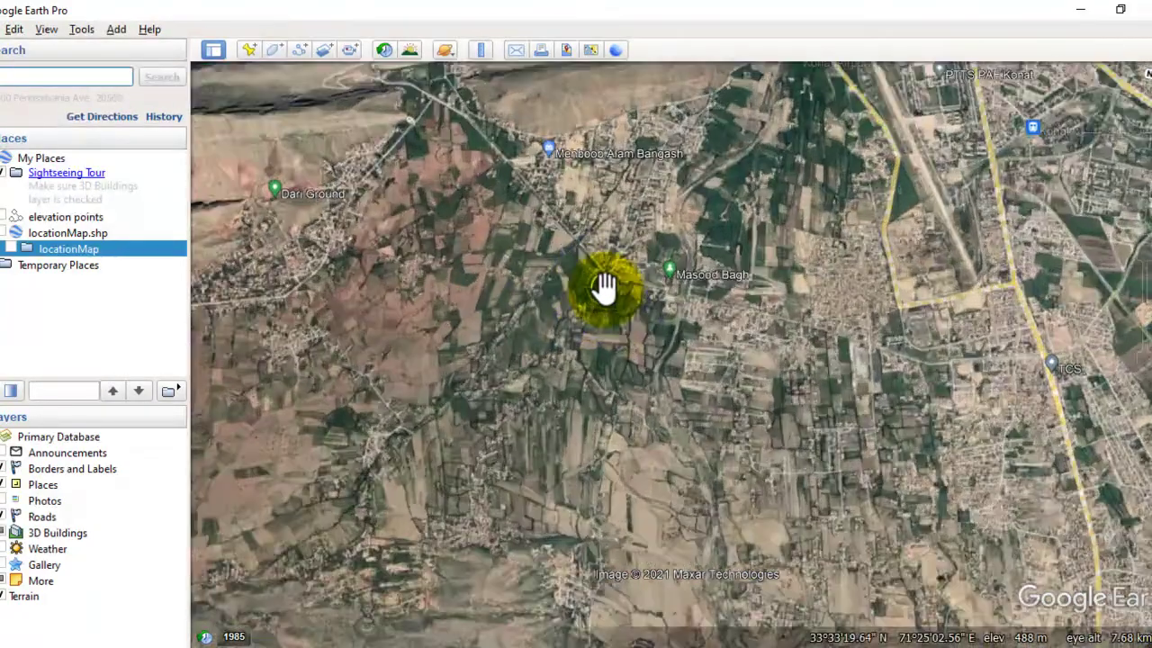
{"action": "scroll", "coordinate": [603, 286], "scroll_direction": "down", "scroll_amount": 1}
{"action": "scroll", "coordinate": [570, 212], "scroll_direction": "down", "scroll_amount": 2}
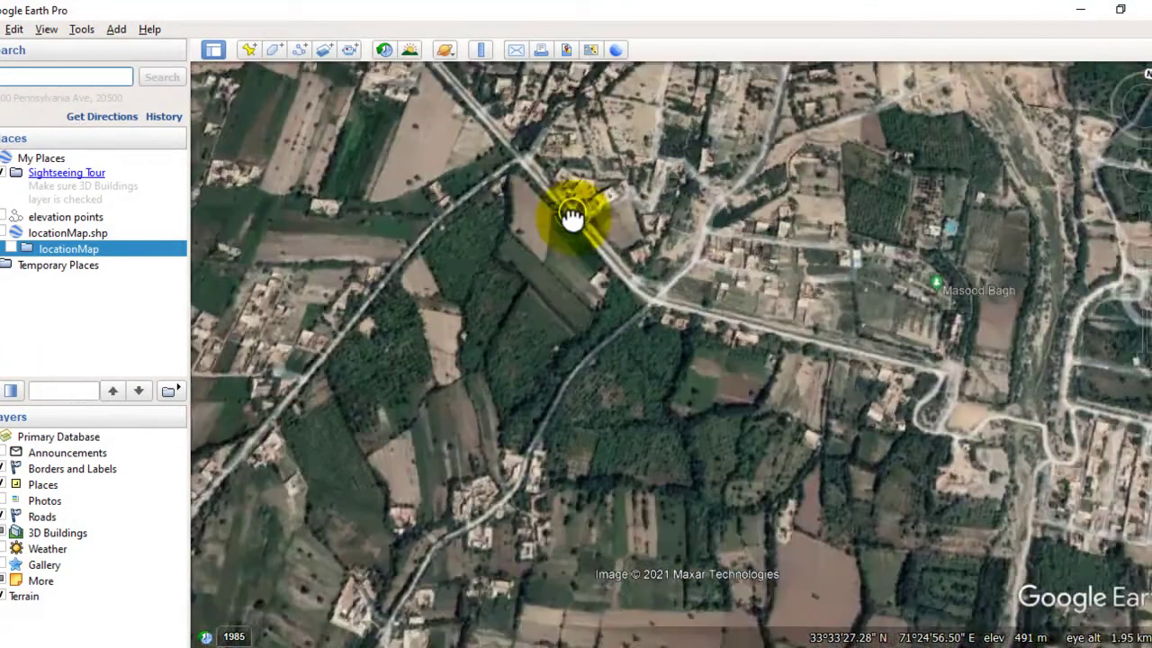
{"action": "scroll", "coordinate": [590, 223], "scroll_direction": "down", "scroll_amount": 1}
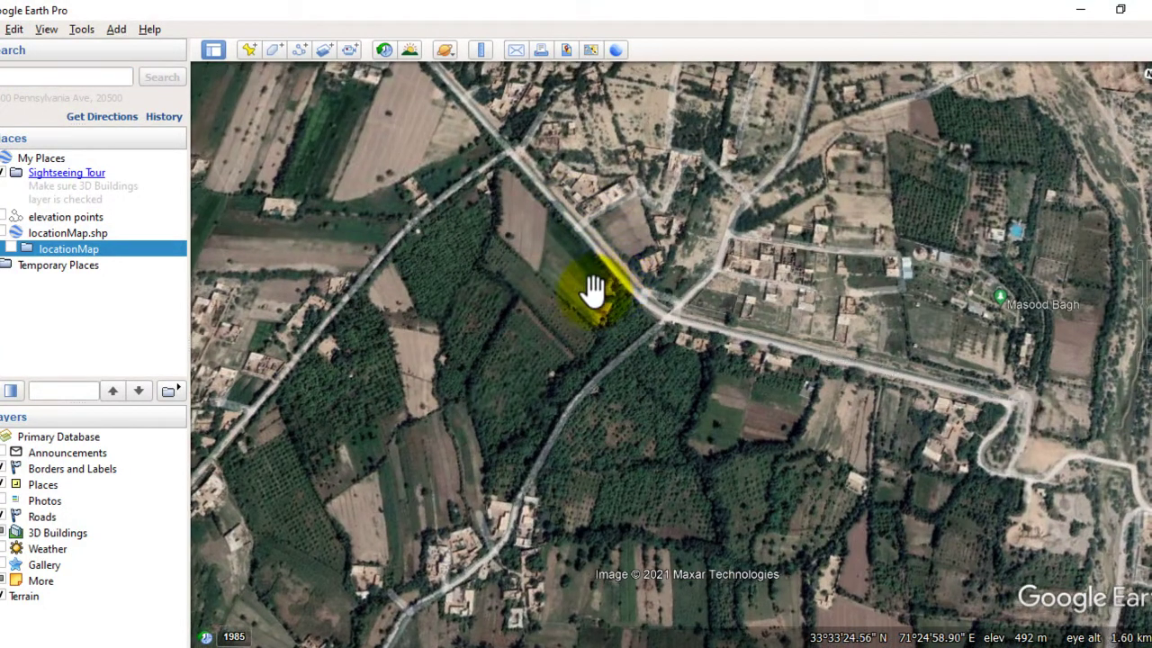
{"action": "left_click_drag", "start_coordinate": [594, 288], "coordinate": [560, 355]}
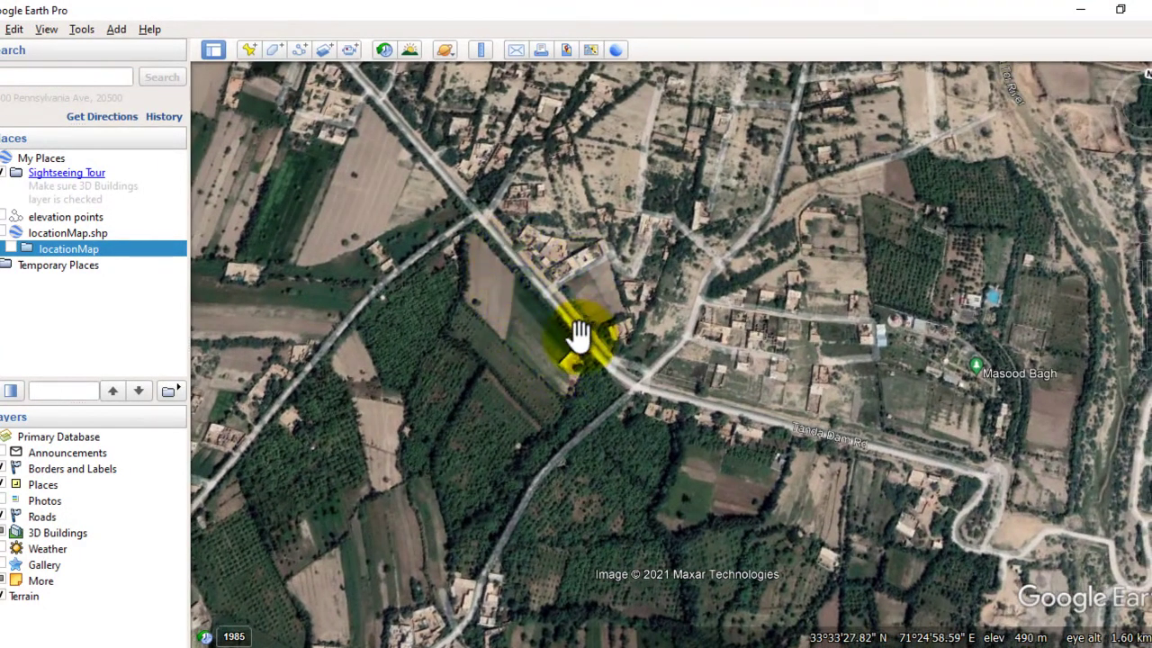
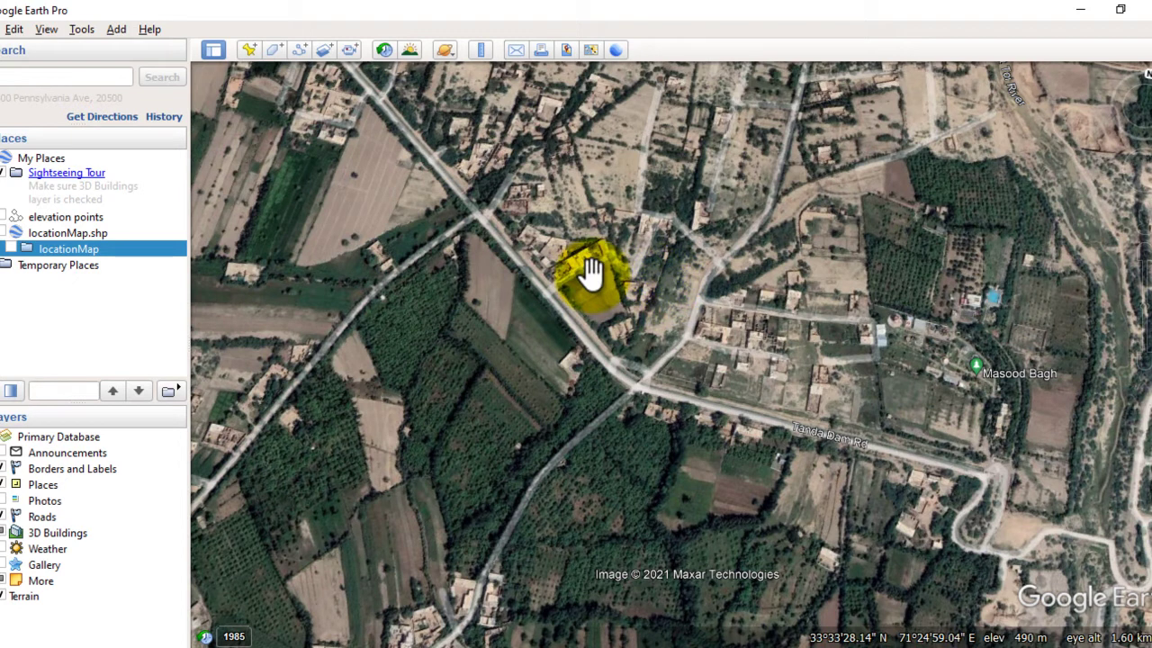
{"action": "double_click", "coordinate": [484, 210]}
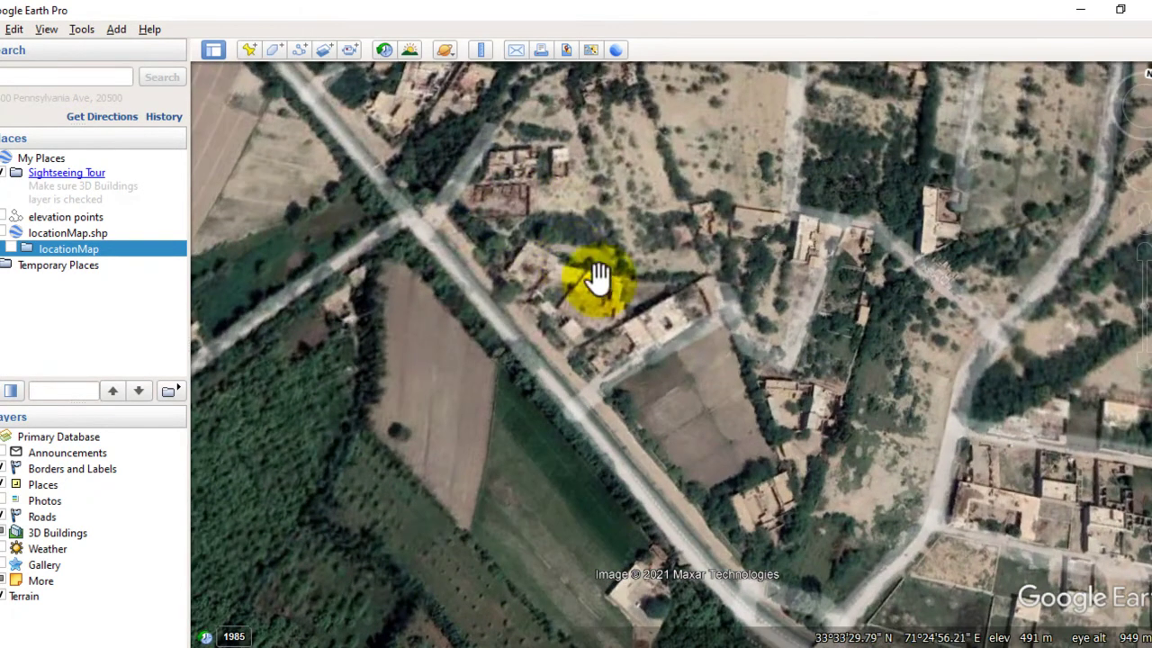
{"action": "scroll", "coordinate": [629, 289], "scroll_direction": "up", "scroll_amount": 2}
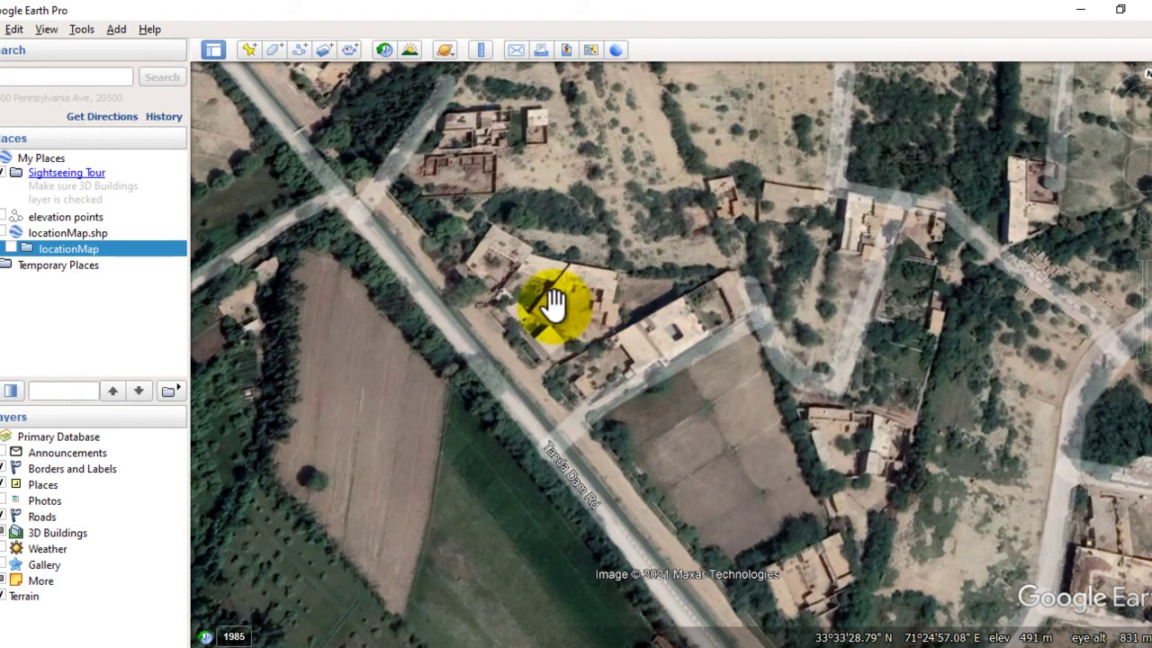
Step: Add a placemark on the building just north of the square field beside Tanda Dam Rd and name it Place 1
{"action": "left_click", "coordinate": [247, 49]}
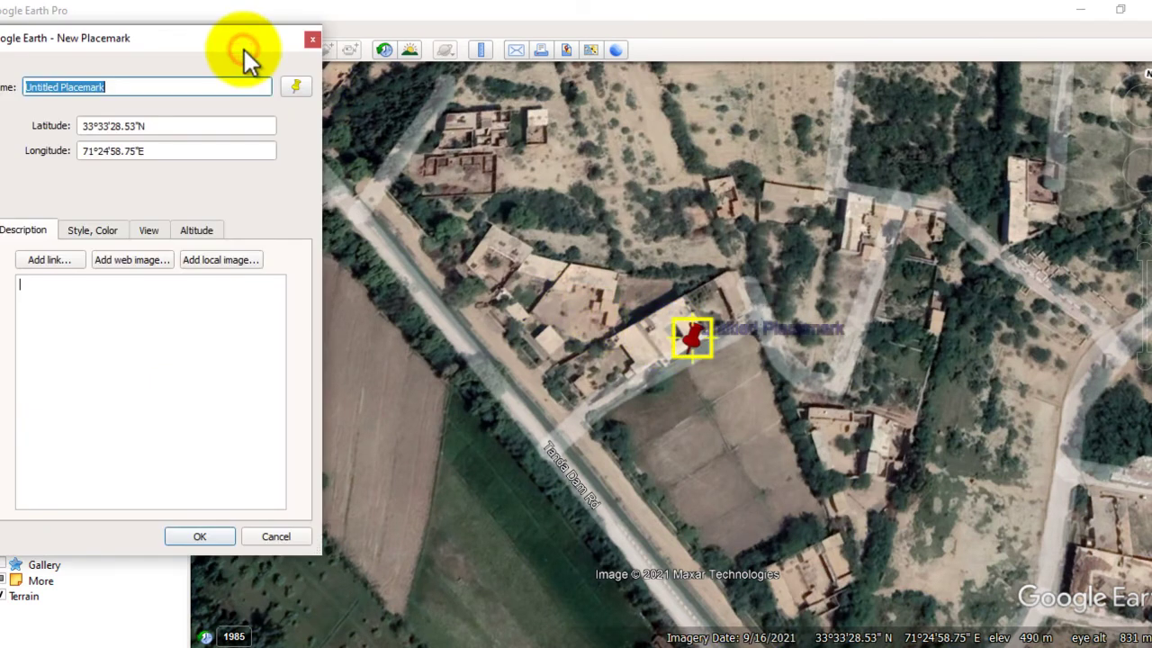
{"action": "mouse_move", "coordinate": [689, 354]}
{"action": "left_mouse_down"}
{"action": "mouse_move", "coordinate": [604, 317]}
{"action": "mouse_move", "coordinate": [682, 345]}
{"action": "left_mouse_up"}
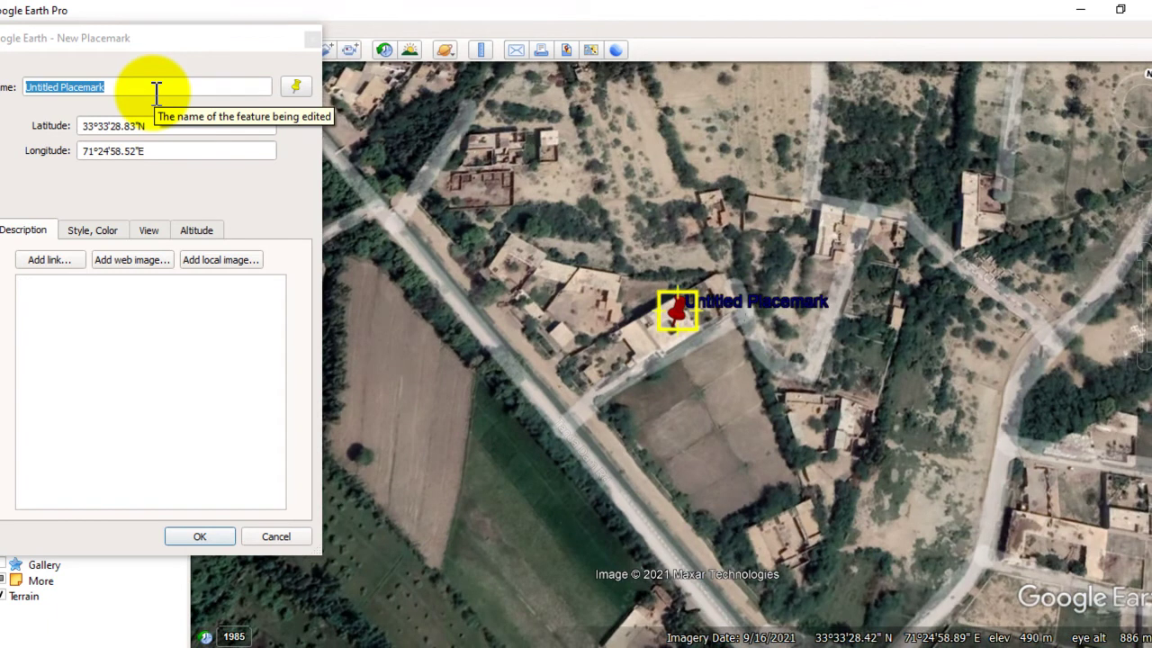
{"action": "left_click", "coordinate": [126, 86]}
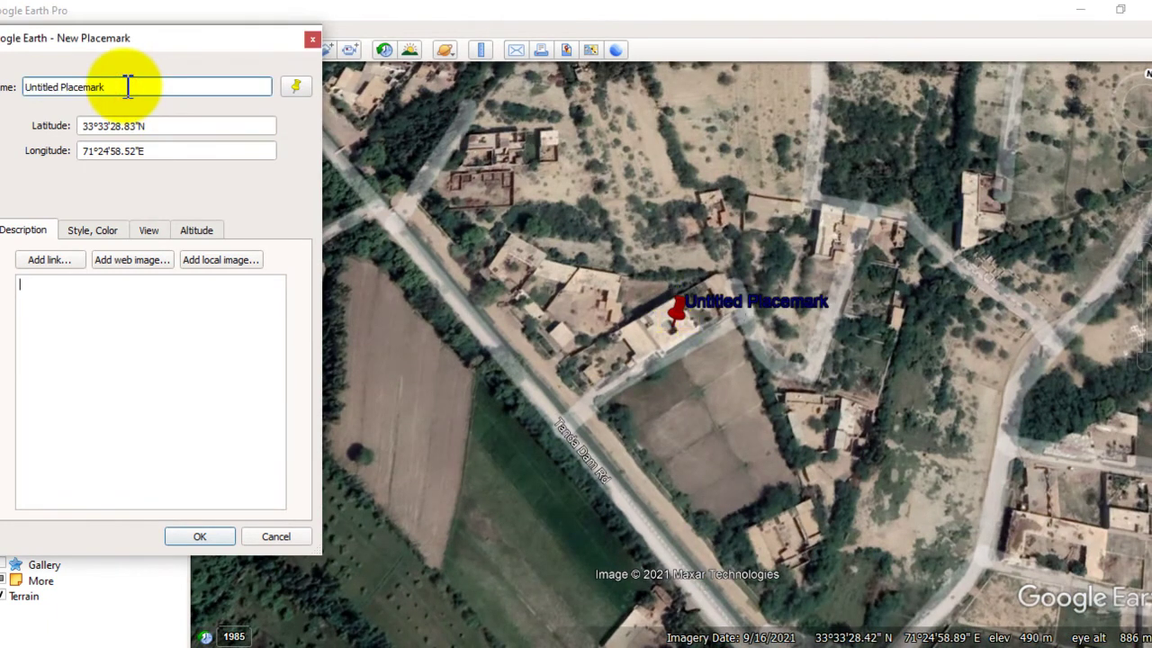
{"action": "key", "text": "BackSpace"}
{"action": "key", "text": "BackSpace"}
{"action": "key", "text": "BackSpace"}
{"action": "key", "text": "BackSpace"}
{"action": "key", "text": "BackSpace"}
{"action": "key", "text": "BackSpace"}
{"action": "key", "text": "BackSpace"}
{"action": "key", "text": "BackSpace"}
{"action": "key", "text": "BackSpace"}
{"action": "key", "text": "BackSpace"}
{"action": "key", "text": "BackSpace"}
{"action": "key", "text": "BackSpace"}
{"action": "key", "text": "BackSpace"}
{"action": "key", "text": "BackSpace"}
{"action": "key", "text": "BackSpace"}
{"action": "key", "text": "BackSpace"}
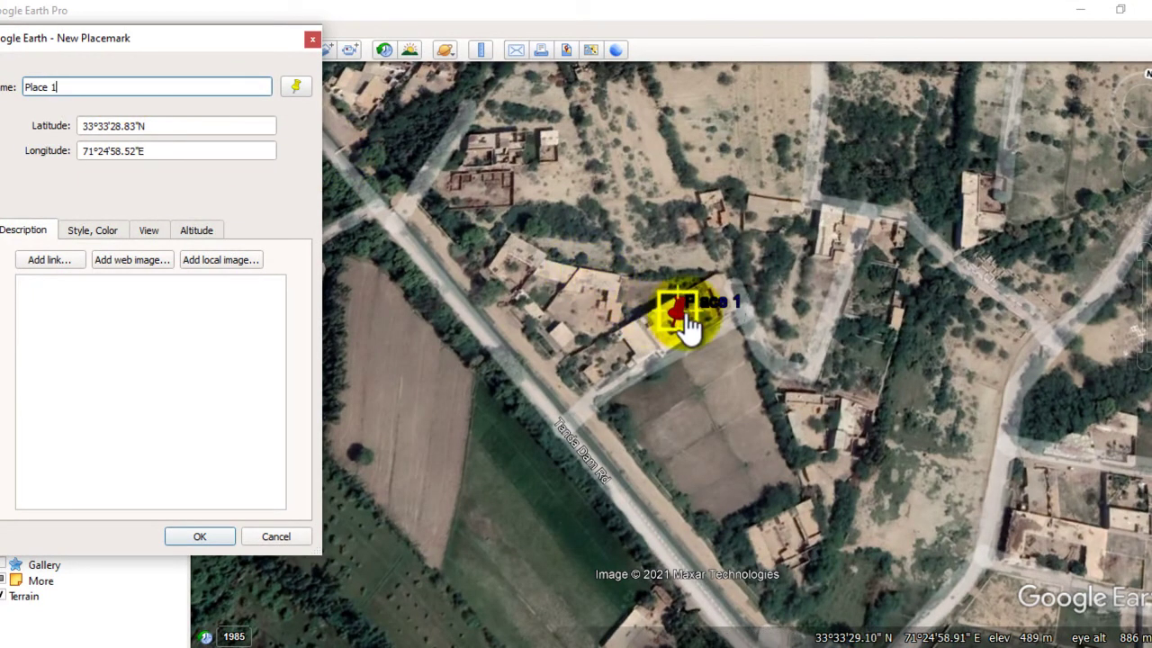
Step: Set the Place 1 placemark's label color to brown (#aa5500)
{"action": "left_click", "coordinate": [89, 229]}
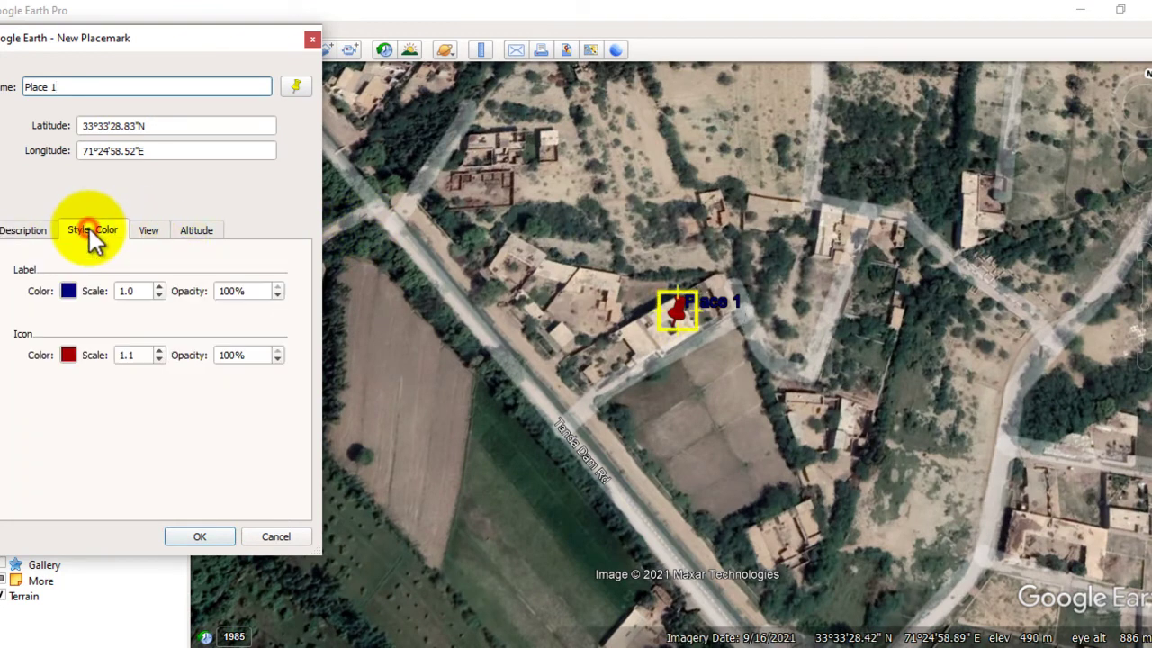
{"action": "left_click", "coordinate": [68, 290]}
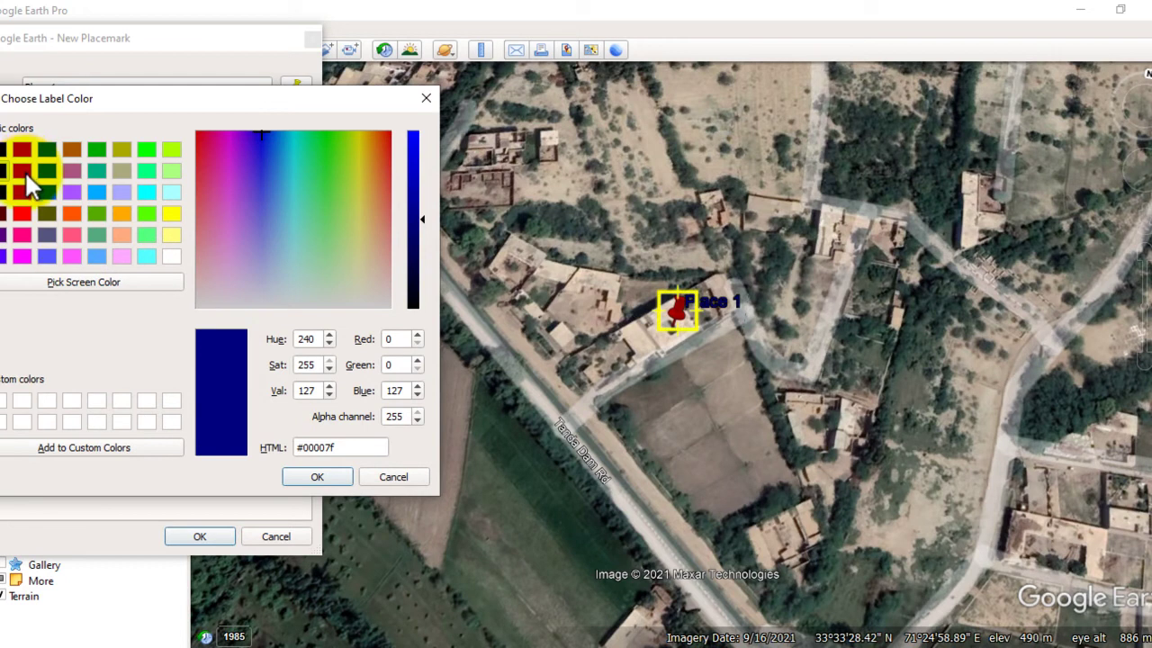
{"action": "left_click", "coordinate": [73, 149]}
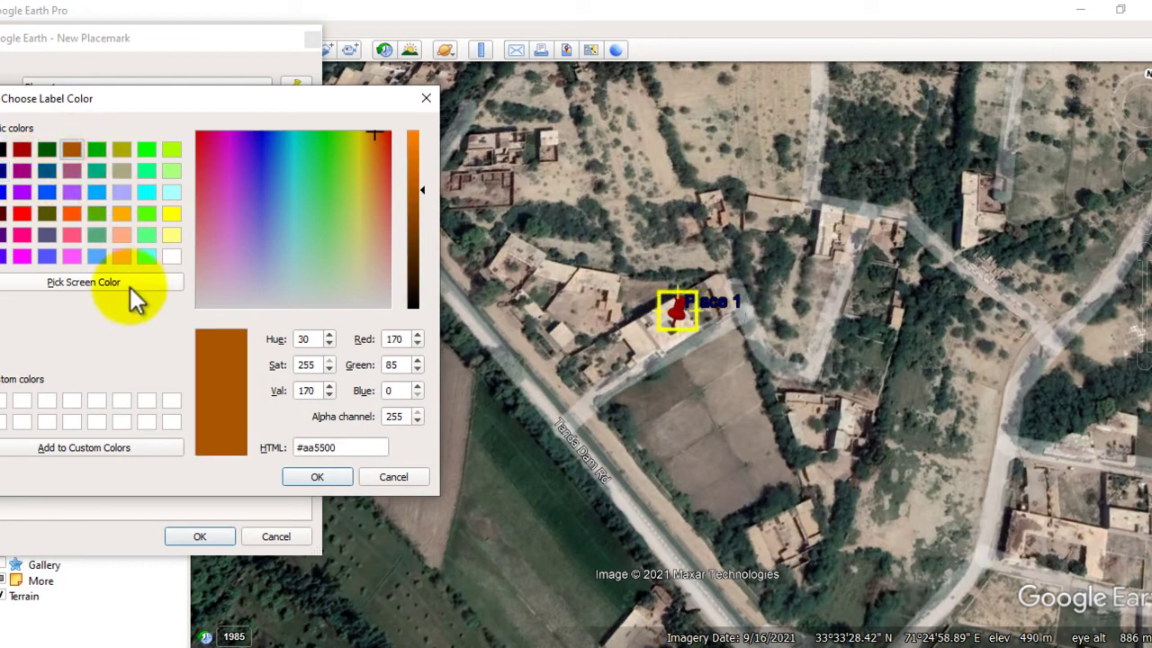
{"action": "left_click", "coordinate": [326, 479]}
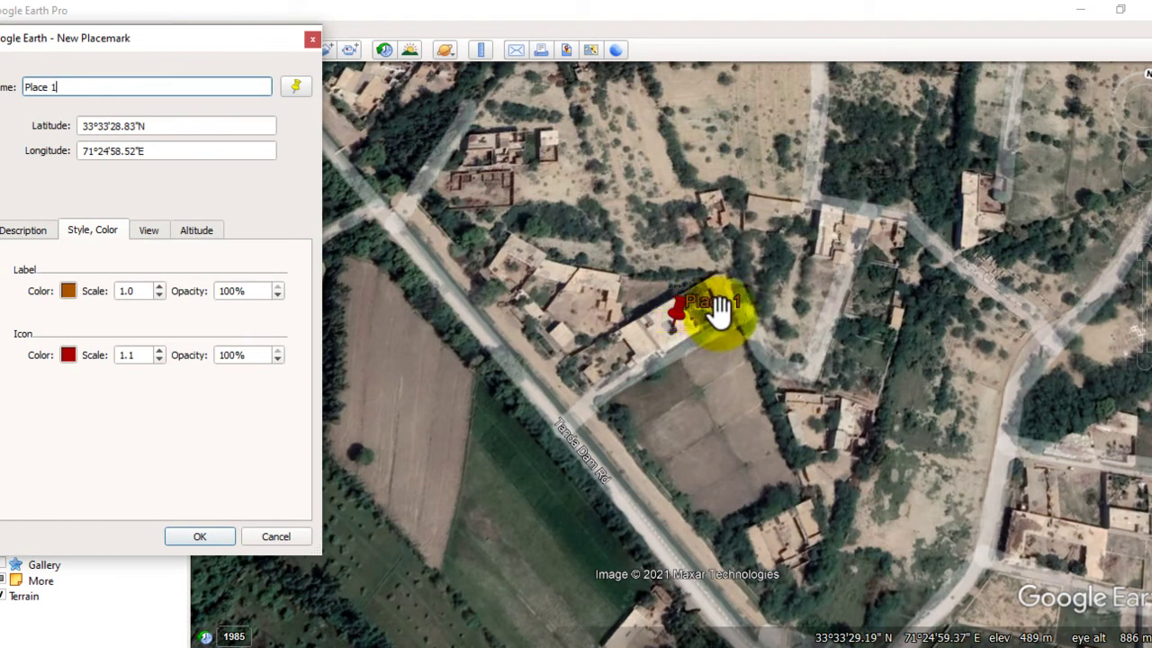
Step: Set the Place 1 placemark's icon color to blue and save the placemark
{"action": "left_click", "coordinate": [67, 354]}
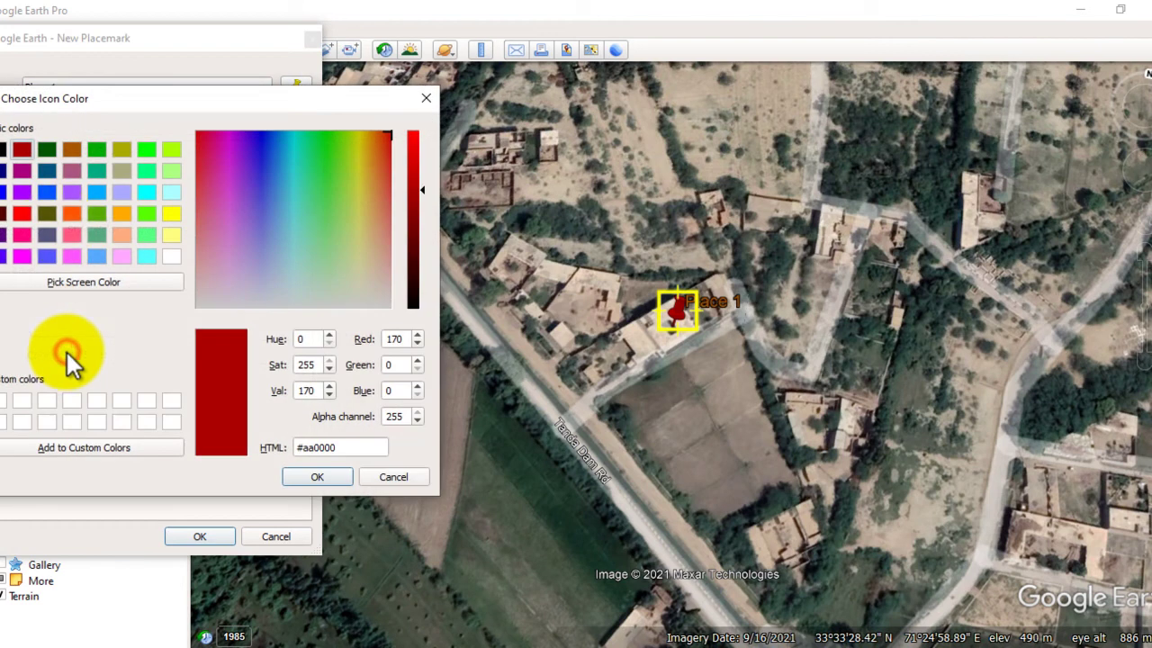
{"action": "left_click", "coordinate": [46, 192]}
{"action": "left_click", "coordinate": [315, 475]}
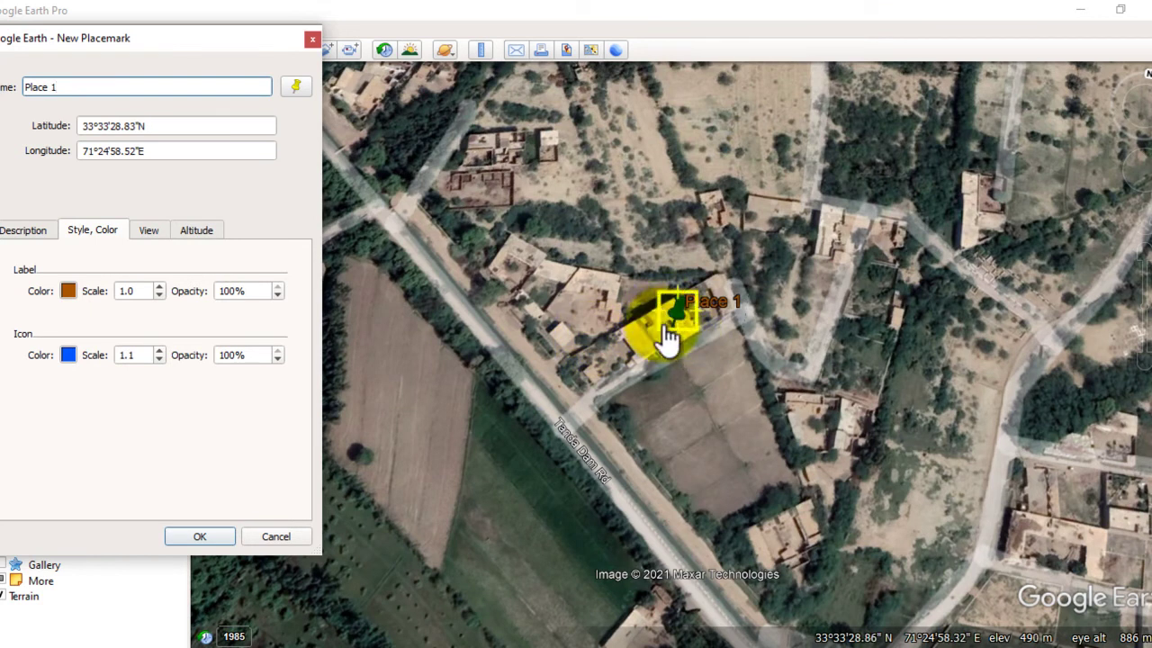
{"action": "left_click", "coordinate": [203, 538]}
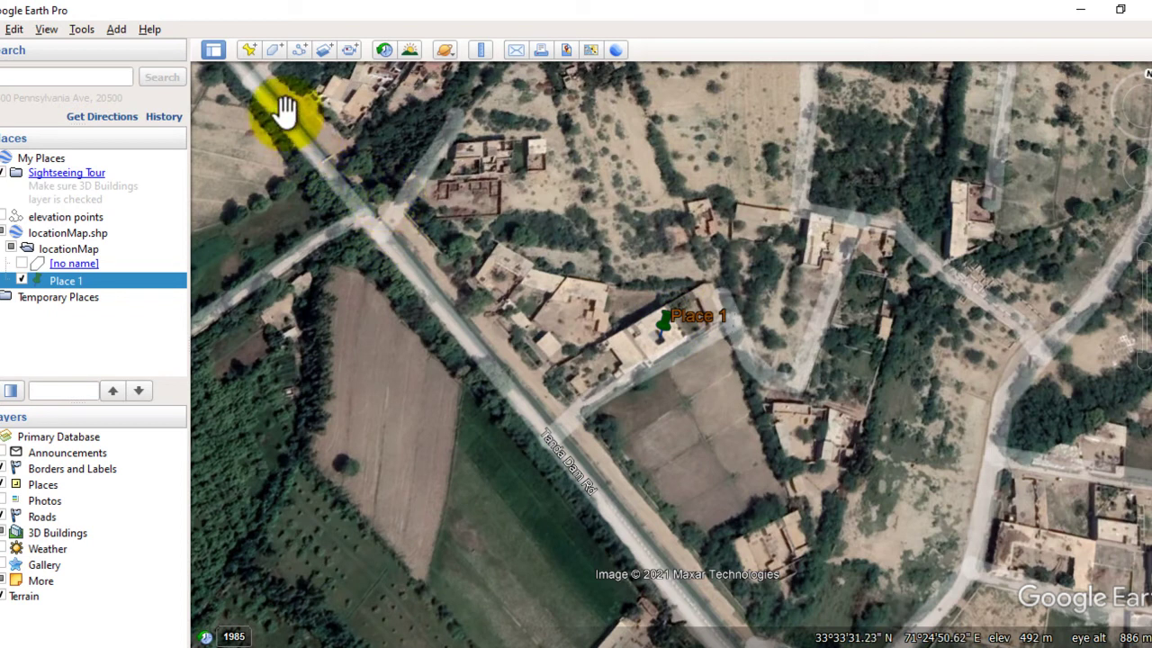
Step: Add a second placemark on the building northwest of Place 1, near the road junction, and name it place 2
{"action": "left_click", "coordinate": [250, 50]}
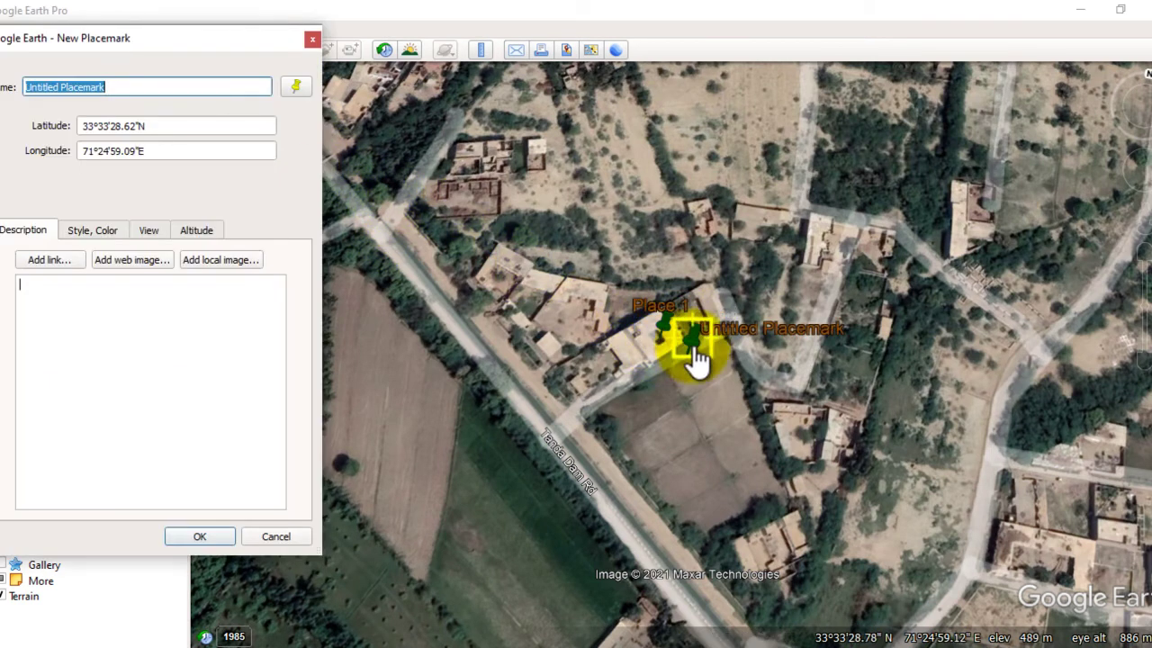
{"action": "left_click_drag", "start_coordinate": [692, 350], "coordinate": [501, 168]}
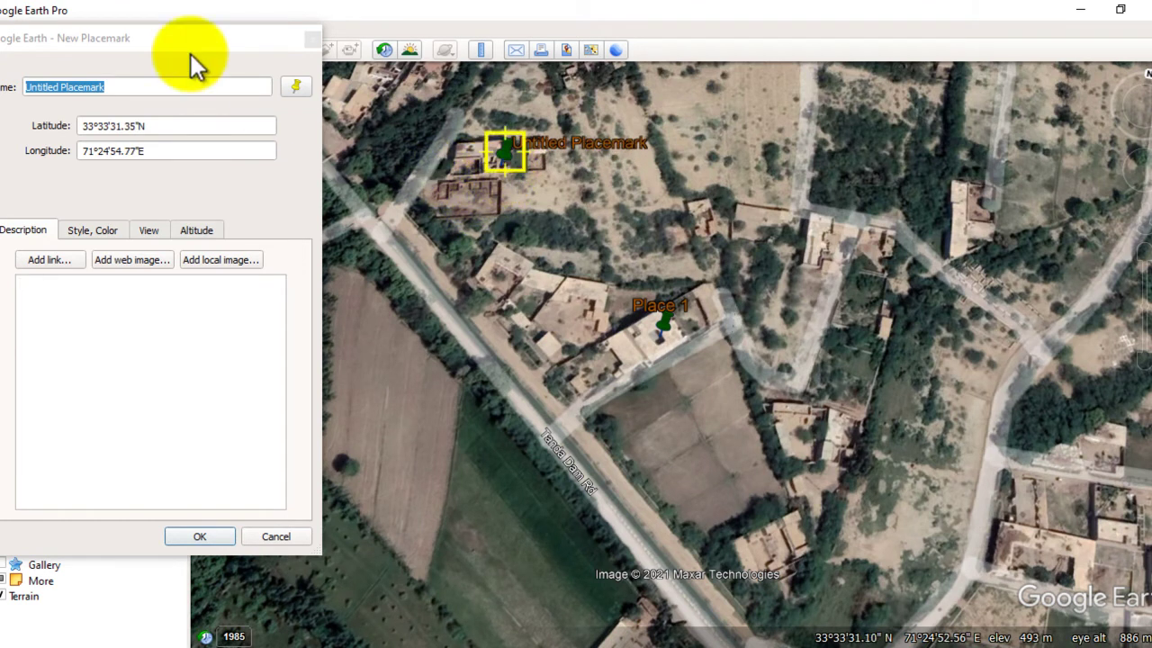
{"action": "left_click", "coordinate": [135, 85]}
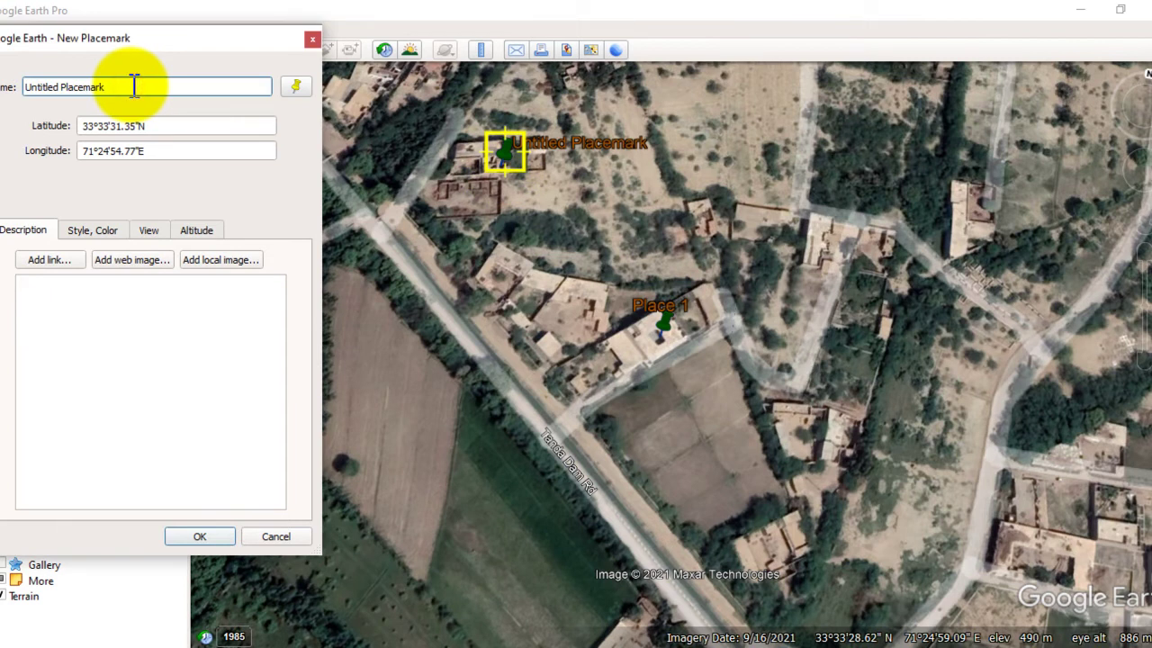
{"action": "key", "text": "BackSpace"}
{"action": "key", "text": "BackSpace"}
{"action": "key", "text": "BackSpace"}
{"action": "key", "text": "BackSpace"}
{"action": "key", "text": "BackSpace"}
{"action": "key", "text": "BackSpace"}
{"action": "key", "text": "BackSpace"}
{"action": "key", "text": "BackSpace"}
{"action": "key", "text": "BackSpace"}
{"action": "key", "text": "BackSpace"}
{"action": "key", "text": "BackSpace"}
{"action": "key", "text": "BackSpace"}
{"action": "key", "text": "BackSpace"}
{"action": "key", "text": "BackSpace"}
{"action": "key", "text": "BackSpace"}
{"action": "key", "text": "BackSpace"}
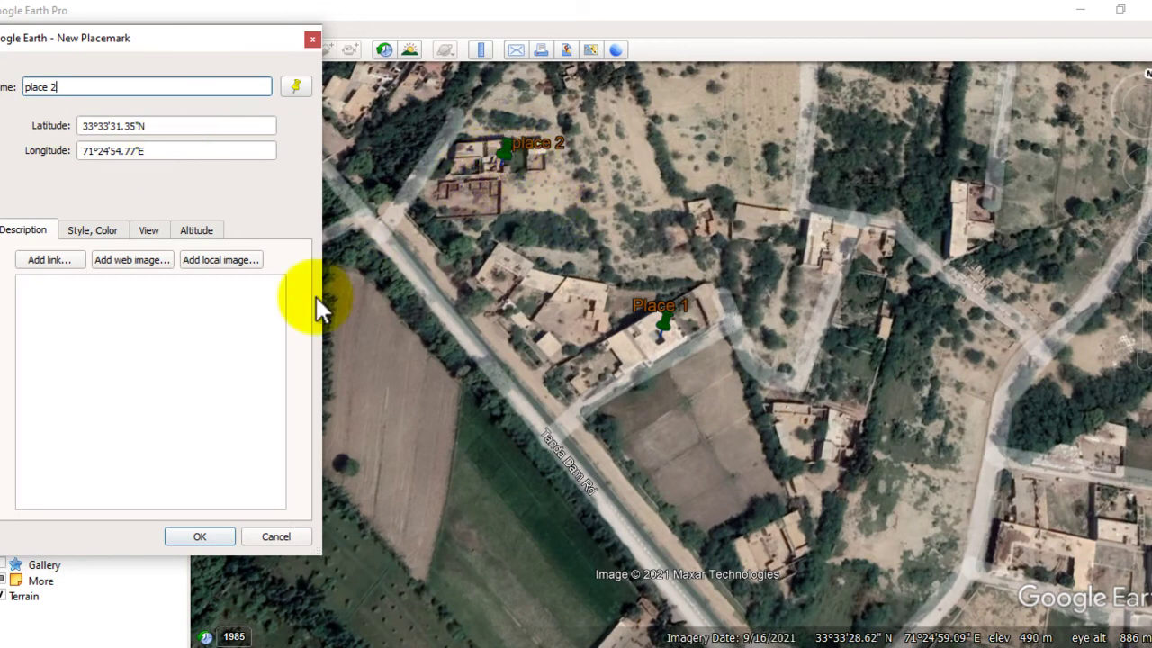
{"action": "left_click", "coordinate": [184, 536]}
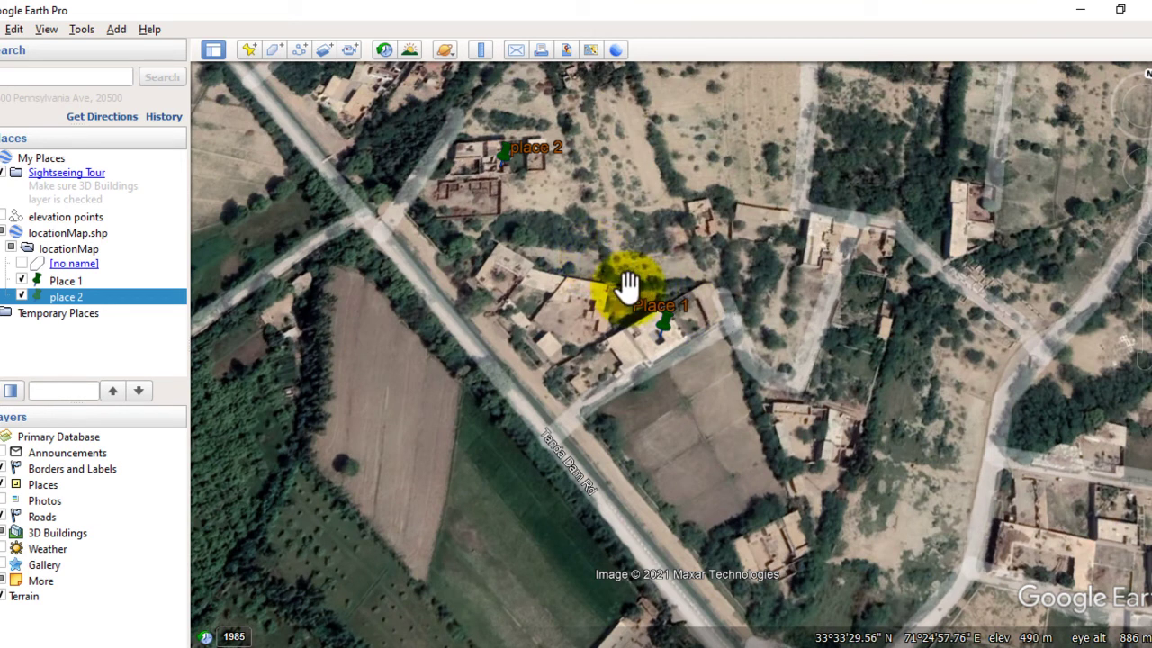
Step: Start a new path named Road and set its line color to red (#ff0000)
{"action": "left_click_drag", "start_coordinate": [561, 355], "coordinate": [566, 246]}
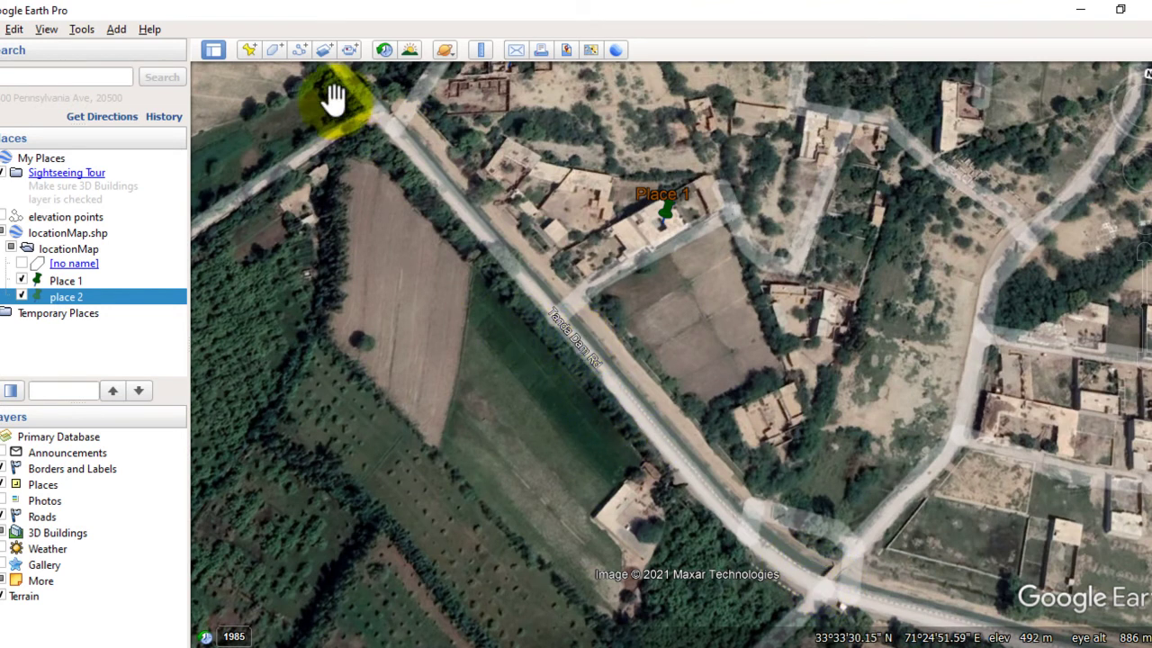
{"action": "left_click", "coordinate": [300, 46]}
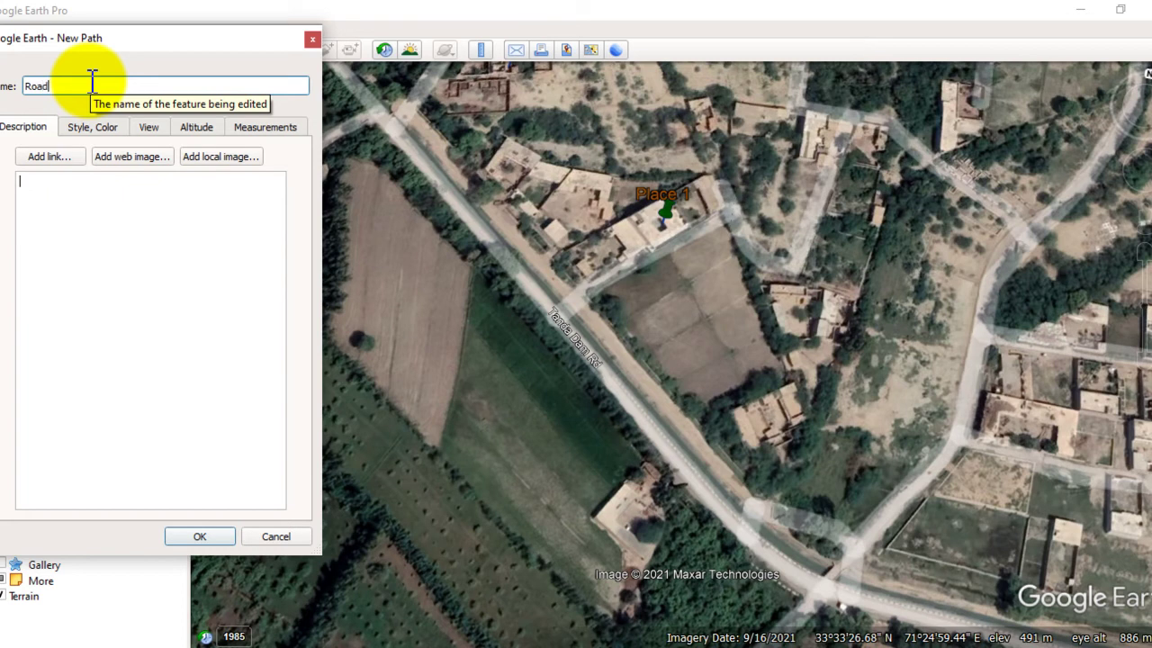
{"action": "left_click", "coordinate": [77, 129]}
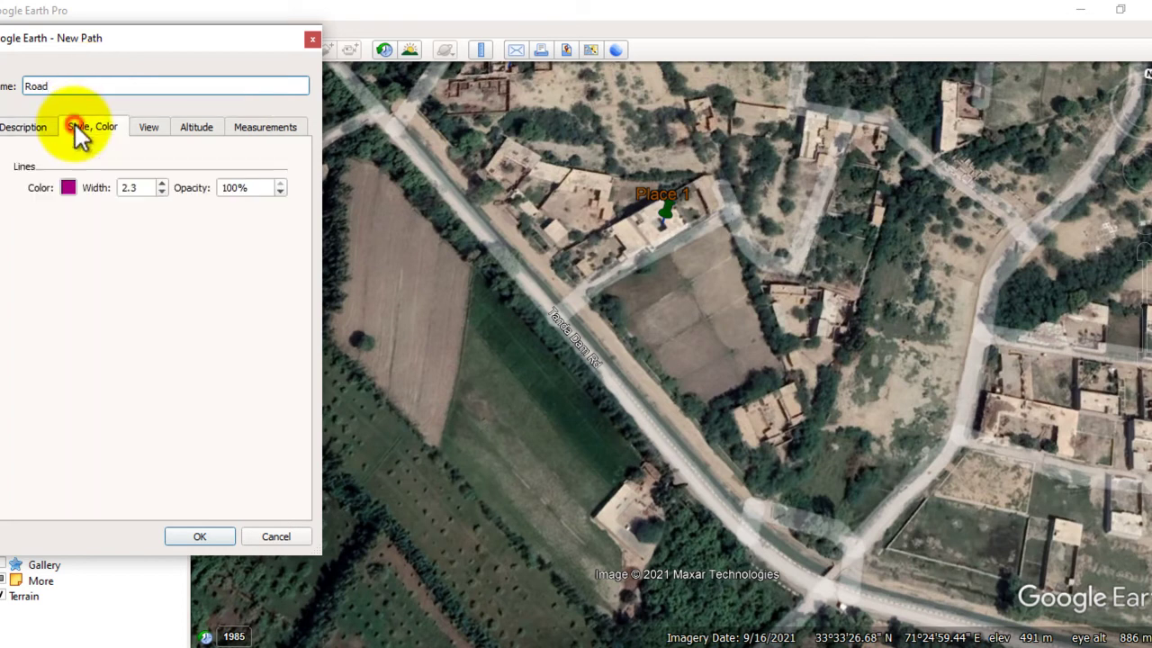
{"action": "left_click", "coordinate": [69, 190]}
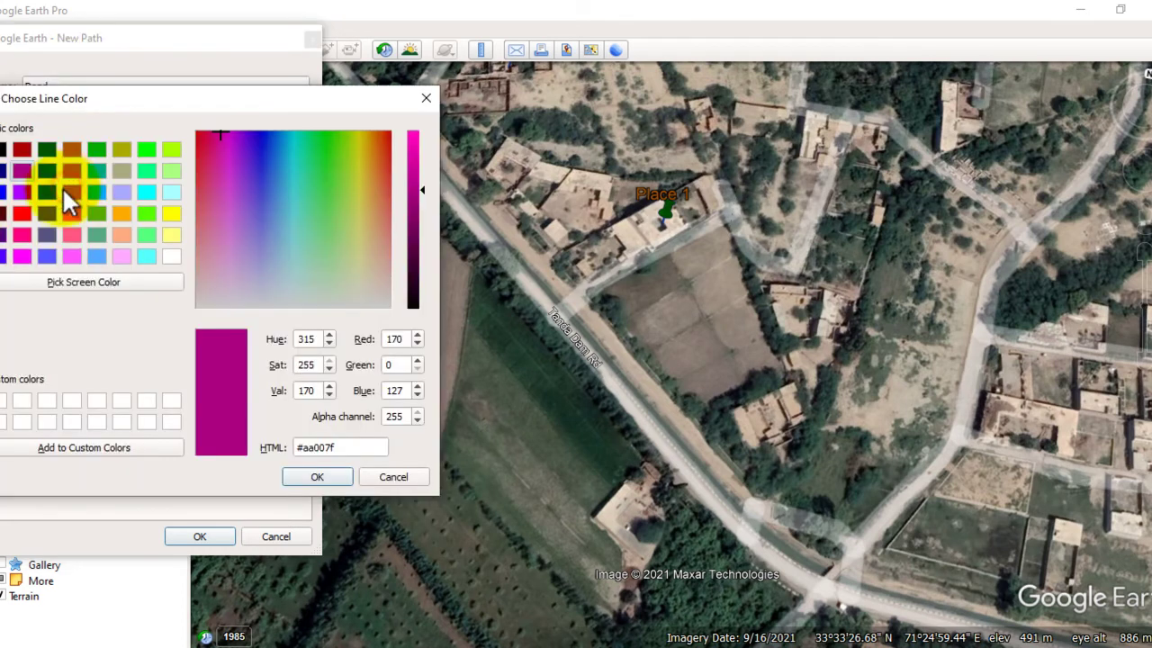
{"action": "left_click", "coordinate": [23, 214]}
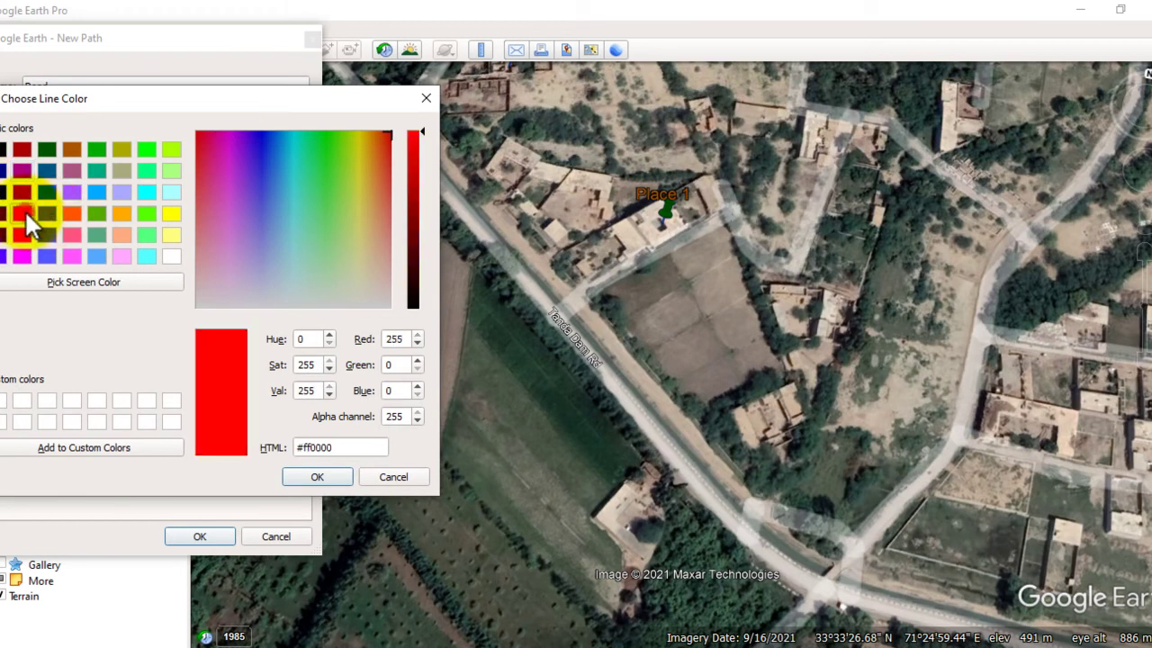
{"action": "left_click", "coordinate": [318, 476]}
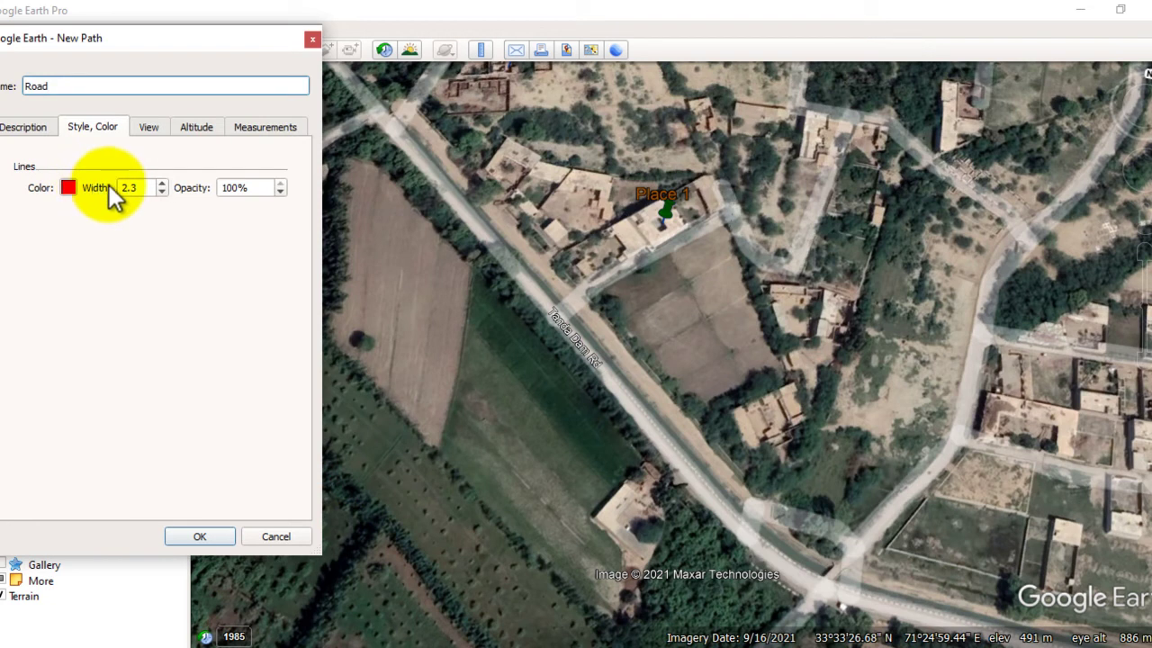
Step: Set the Road path's line width to 2.7
{"action": "left_click", "coordinate": [163, 184]}
{"action": "left_click", "coordinate": [162, 184]}
{"action": "left_click", "coordinate": [163, 184]}
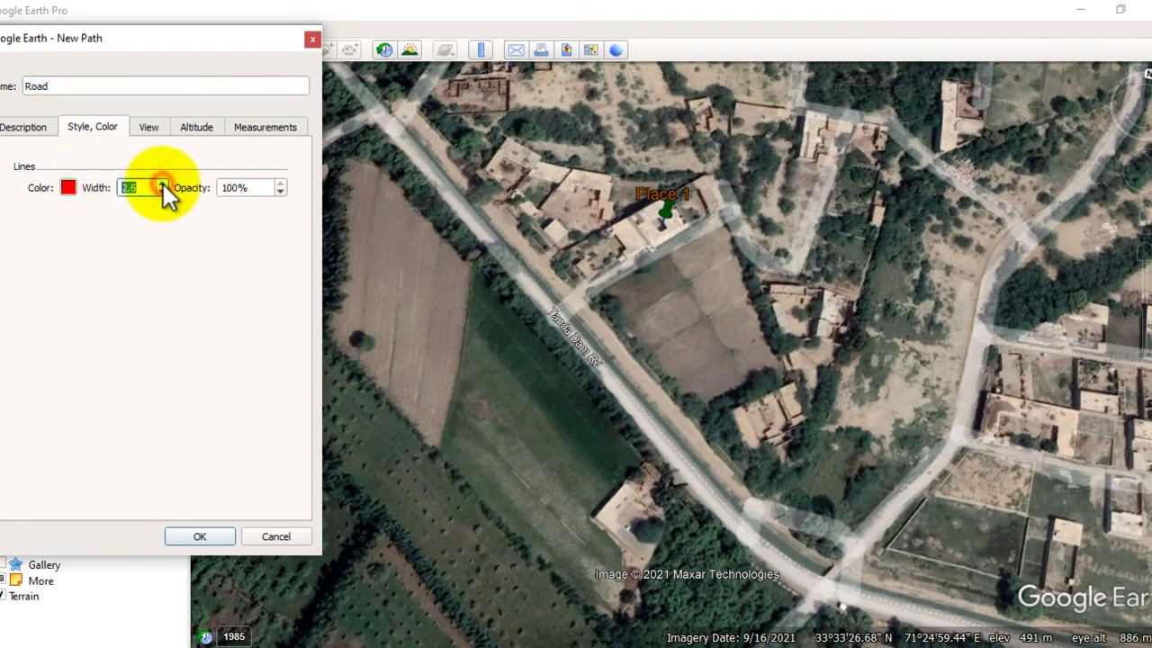
{"action": "left_click", "coordinate": [163, 183]}
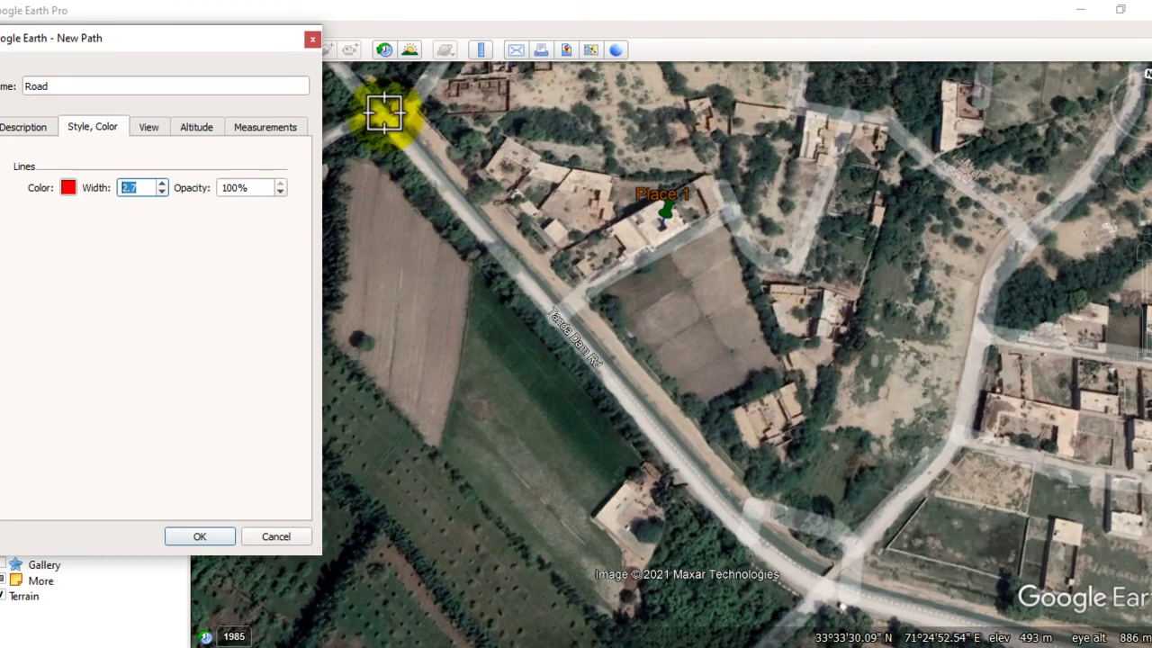
Step: Trace the Road path along Tanda Dam Rd from the northwest junction down to the southeast junction and save it
{"action": "mouse_move", "coordinate": [380, 112]}
{"action": "left_mouse_down"}
{"action": "mouse_move", "coordinate": [456, 185]}
{"action": "mouse_move", "coordinate": [462, 211]}
{"action": "mouse_move", "coordinate": [550, 310]}
{"action": "left_mouse_up"}
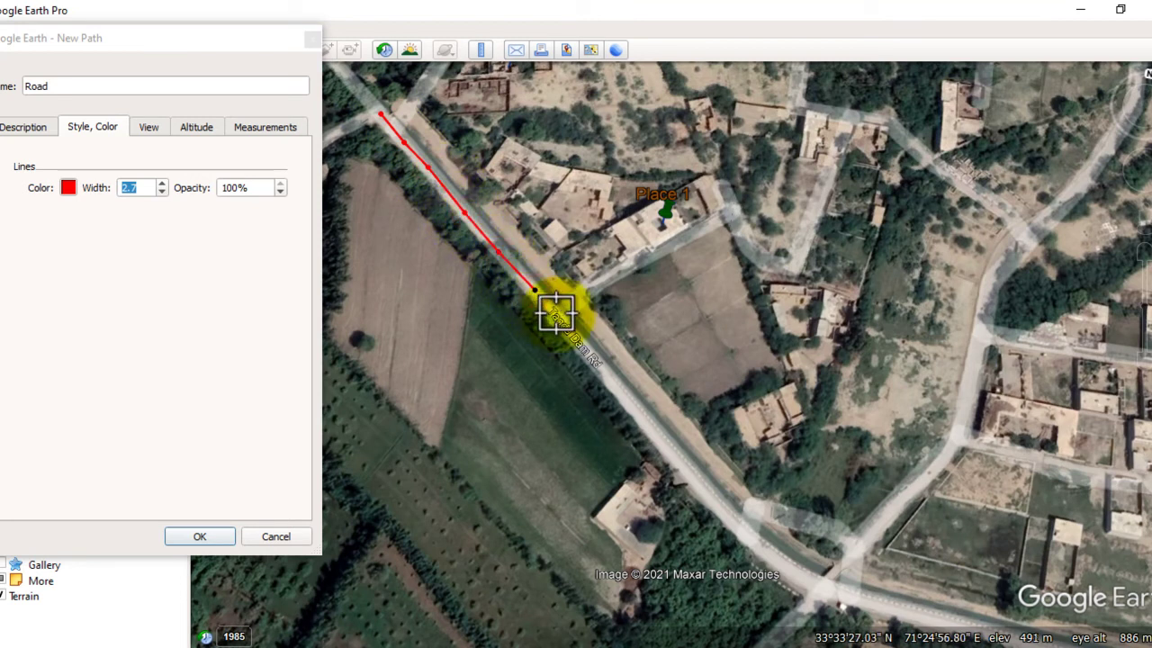
{"action": "left_click", "coordinate": [619, 388]}
{"action": "mouse_move", "coordinate": [635, 416]}
{"action": "left_mouse_down"}
{"action": "mouse_move", "coordinate": [639, 438]}
{"action": "mouse_move", "coordinate": [702, 482]}
{"action": "mouse_move", "coordinate": [754, 546]}
{"action": "left_mouse_up"}
{"action": "left_click", "coordinate": [790, 568]}
{"action": "left_click", "coordinate": [817, 586]}
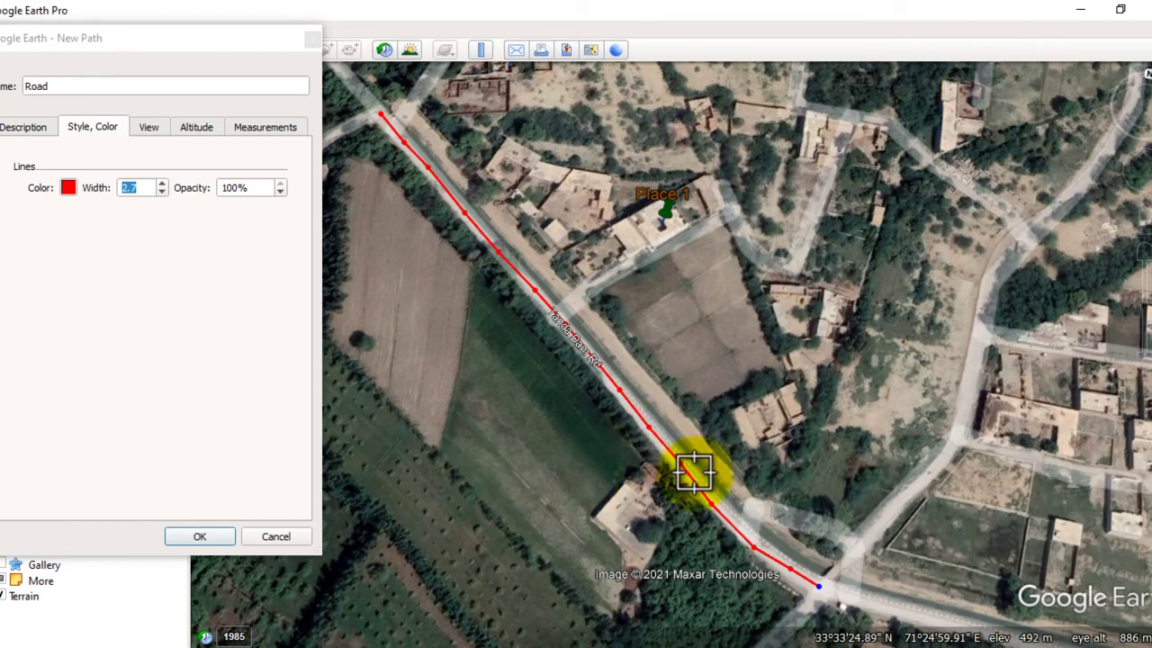
{"action": "left_click", "coordinate": [200, 538]}
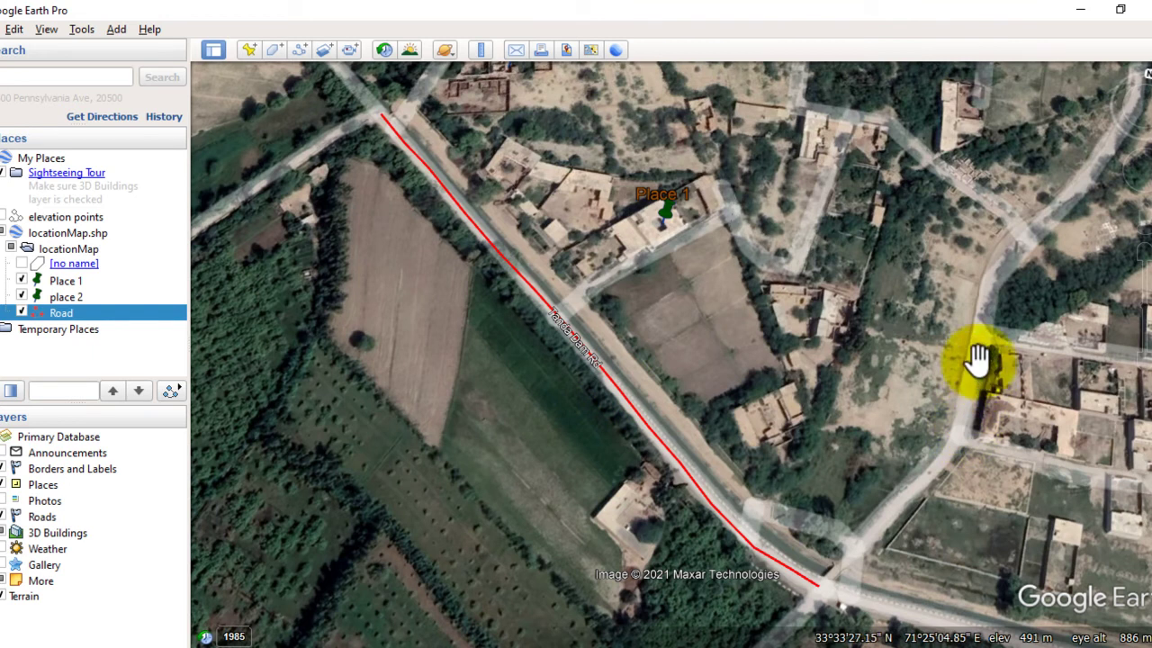
Step: Start a second path named Road 2 and show its line style settings
{"action": "left_click", "coordinate": [300, 50]}
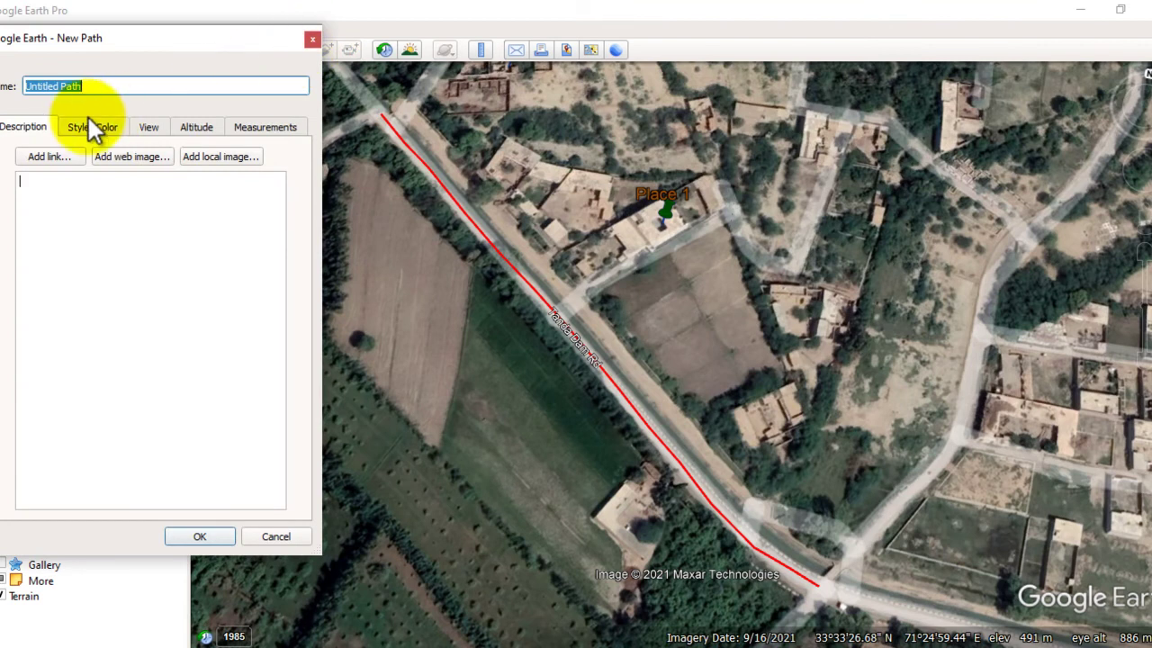
{"action": "key", "text": "BackSpace"}
{"action": "type", "text": "Road 2"}
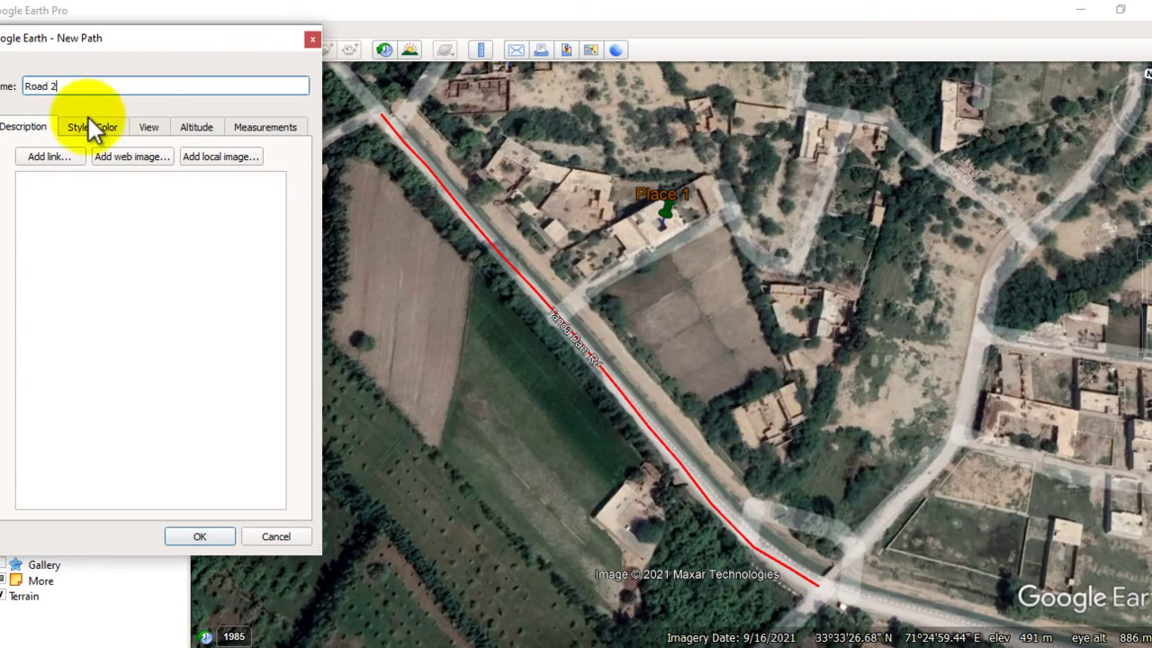
{"action": "left_click", "coordinate": [78, 124]}
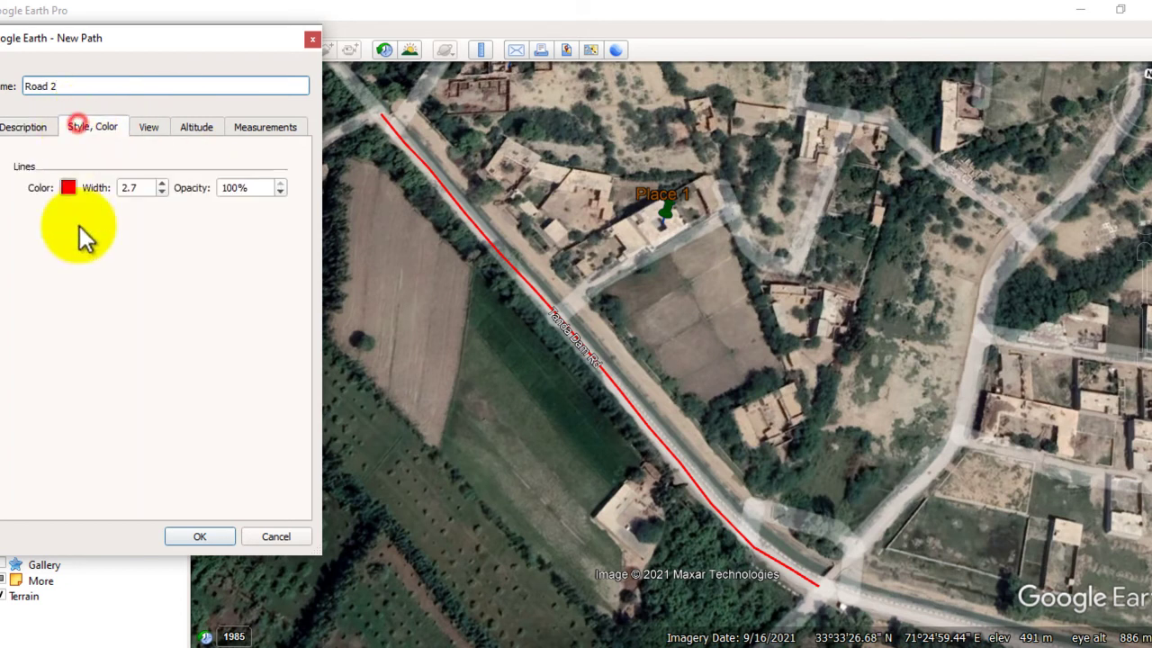
Step: Trace Road 2 from the southeast end of the Road path northeast along the side road past the walled plots
{"action": "left_click", "coordinate": [821, 587]}
{"action": "left_click", "coordinate": [883, 522]}
{"action": "left_click", "coordinate": [914, 493]}
{"action": "left_click", "coordinate": [942, 457]}
{"action": "left_click", "coordinate": [964, 421]}
{"action": "left_click", "coordinate": [978, 345]}
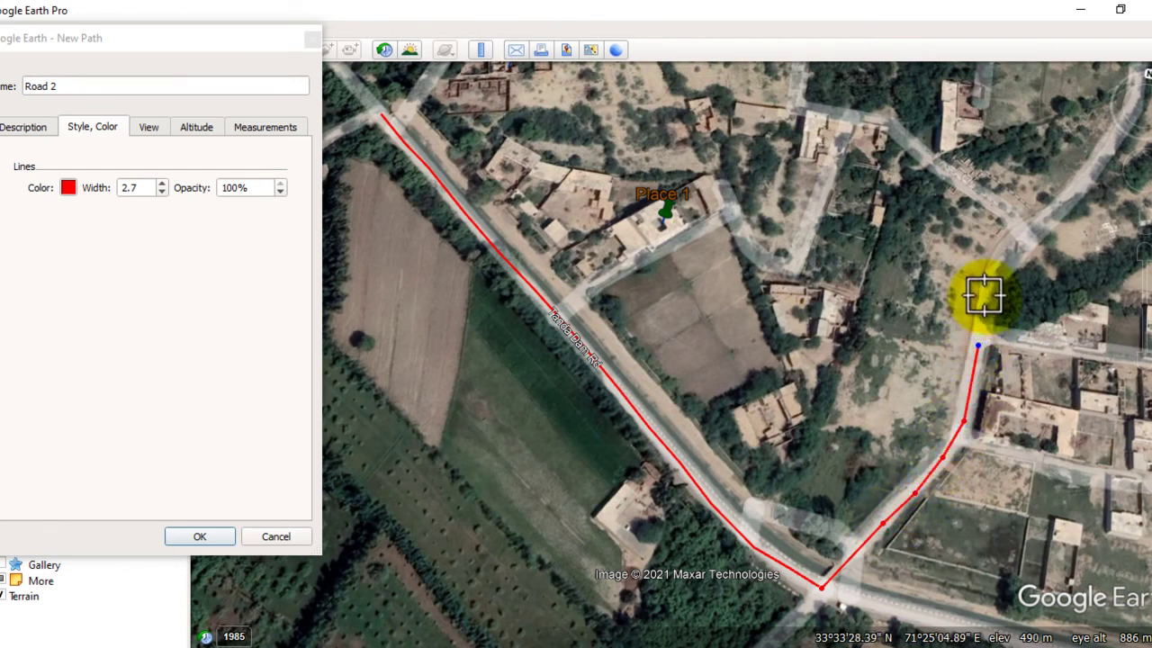
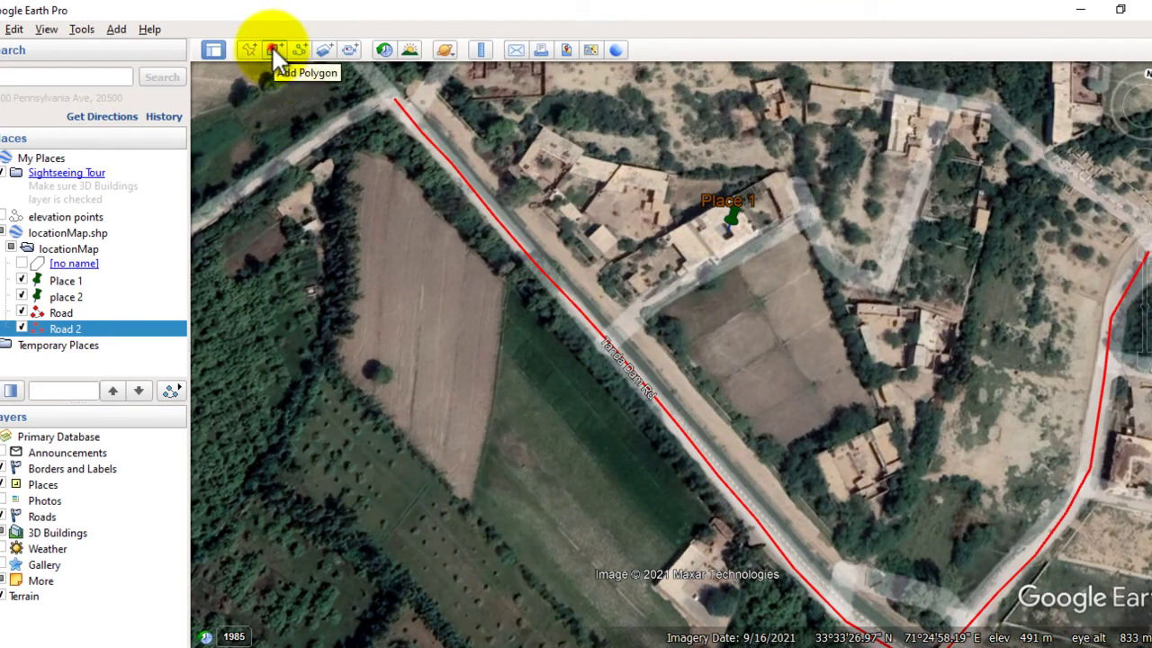
Step: Start a new polygon named Area and set its line color to light magenta
{"action": "left_click", "coordinate": [271, 47]}
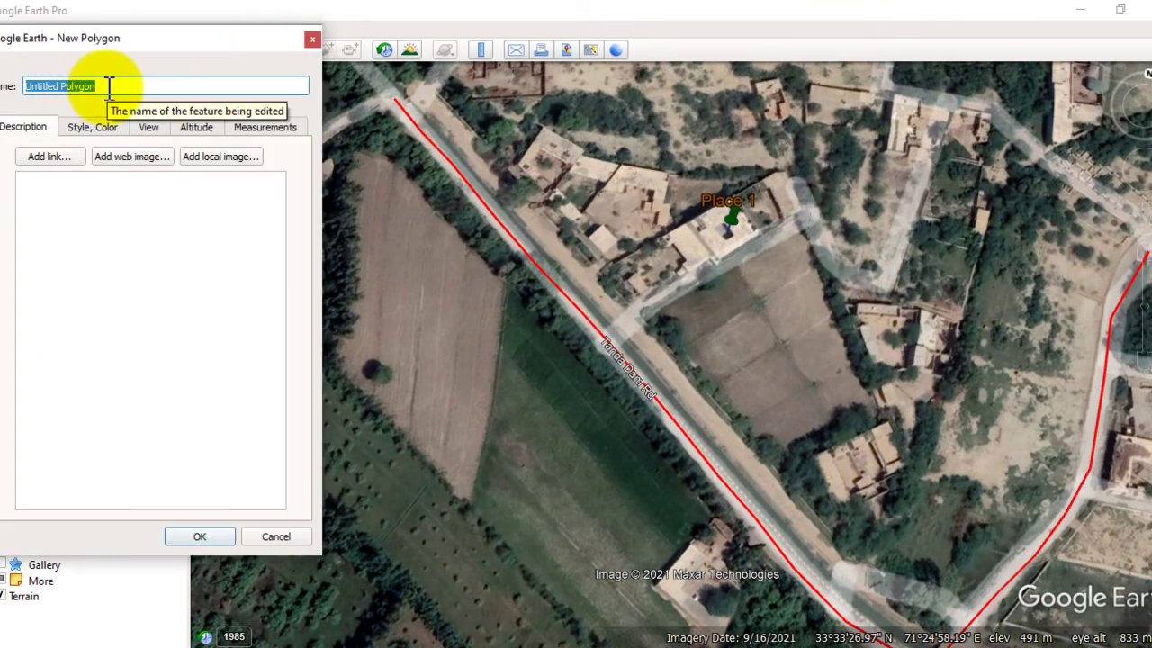
{"action": "key", "text": "BackSpace"}
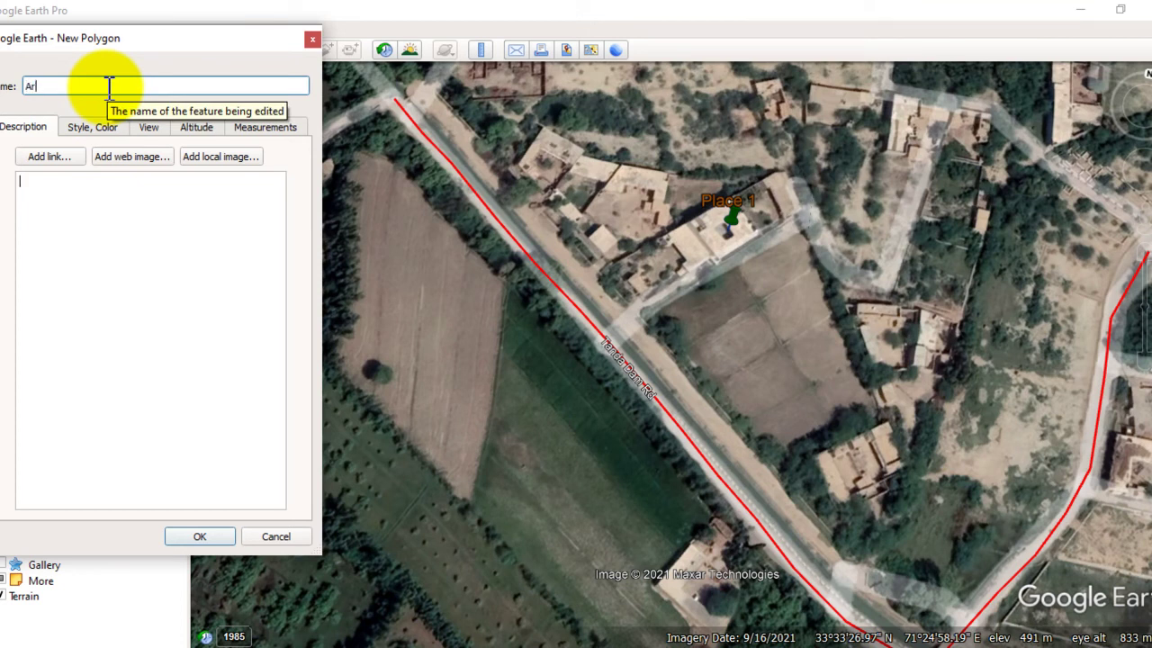
{"action": "type", "text": "Area"}
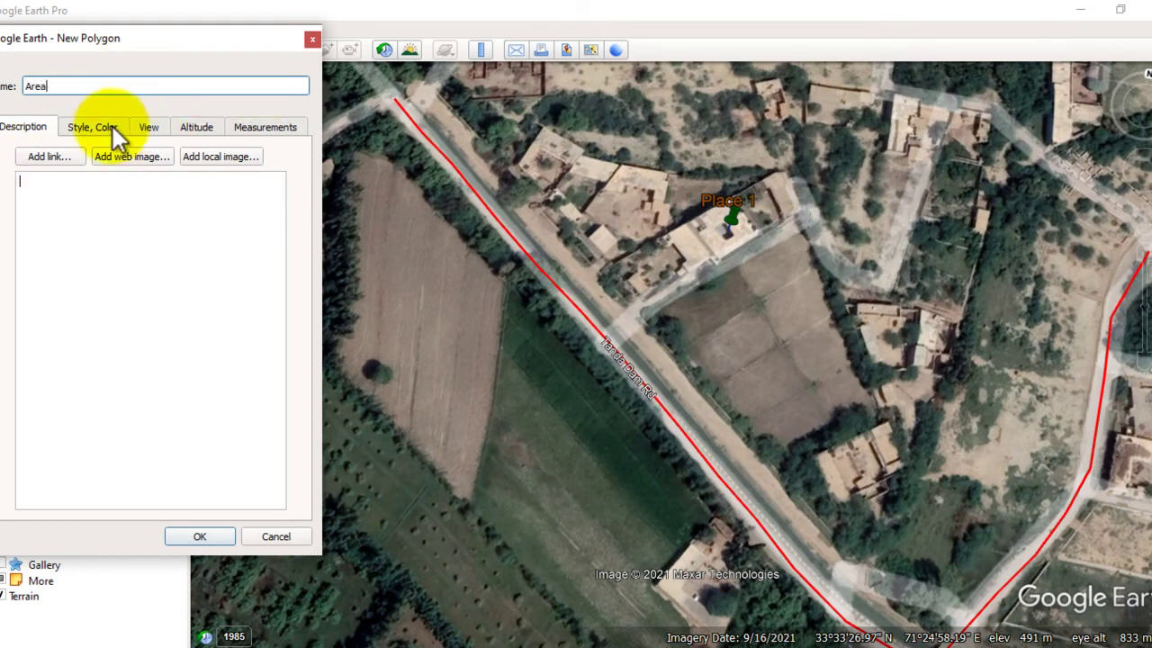
{"action": "left_click", "coordinate": [112, 130]}
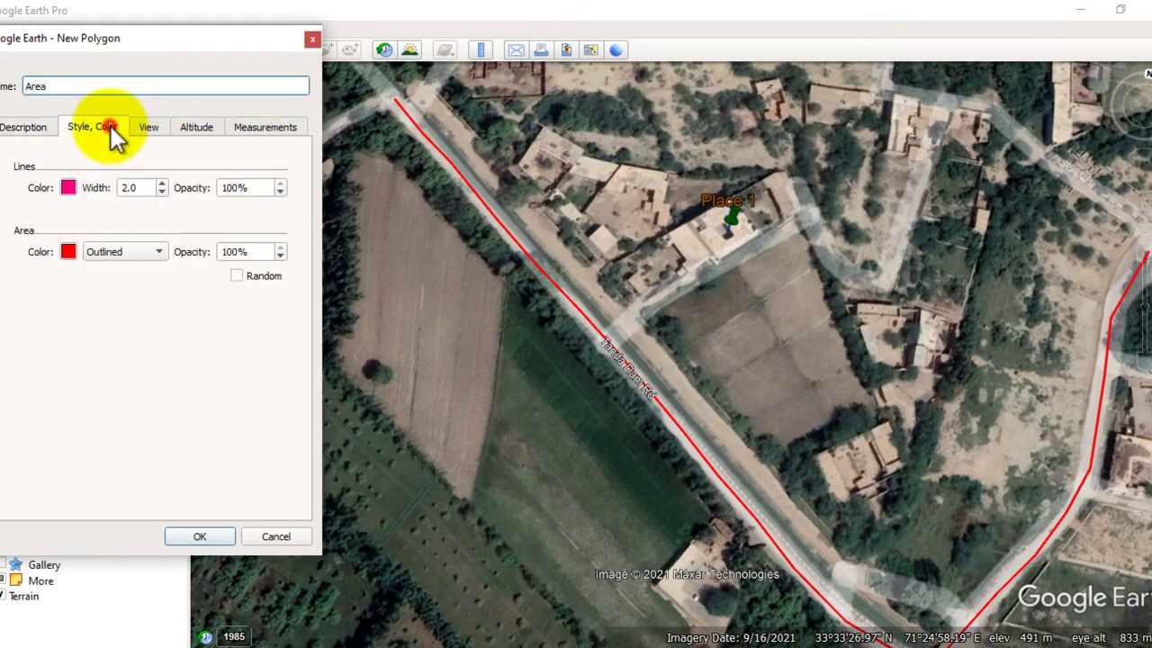
{"action": "left_click", "coordinate": [68, 189]}
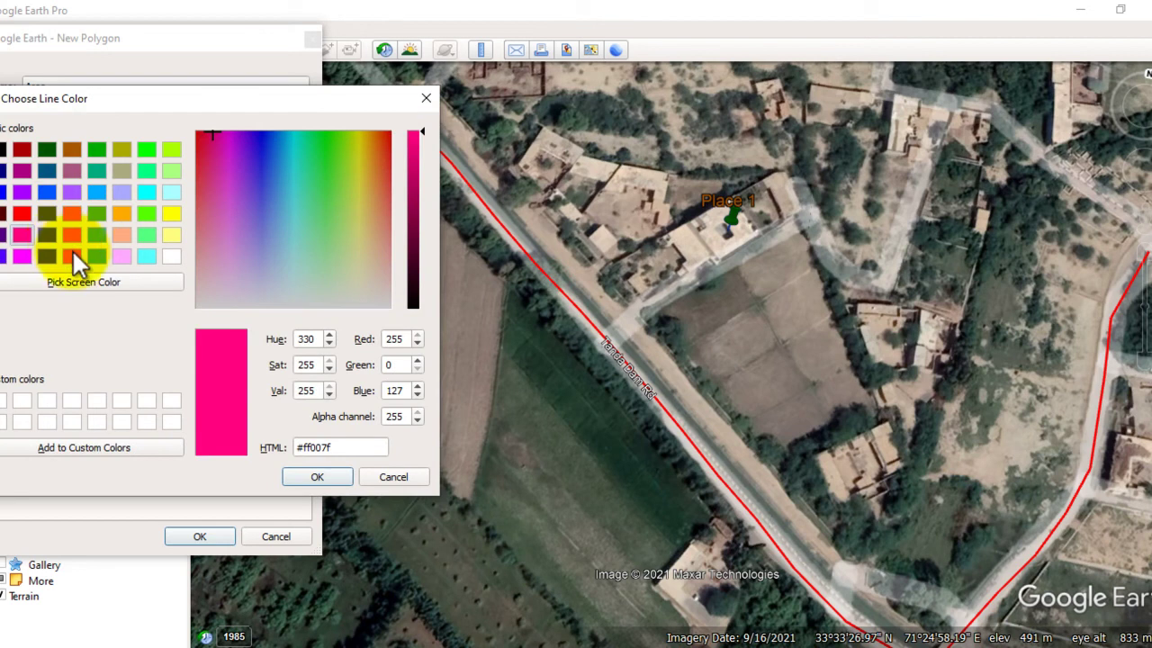
{"action": "left_click", "coordinate": [73, 253]}
{"action": "left_click", "coordinate": [317, 478]}
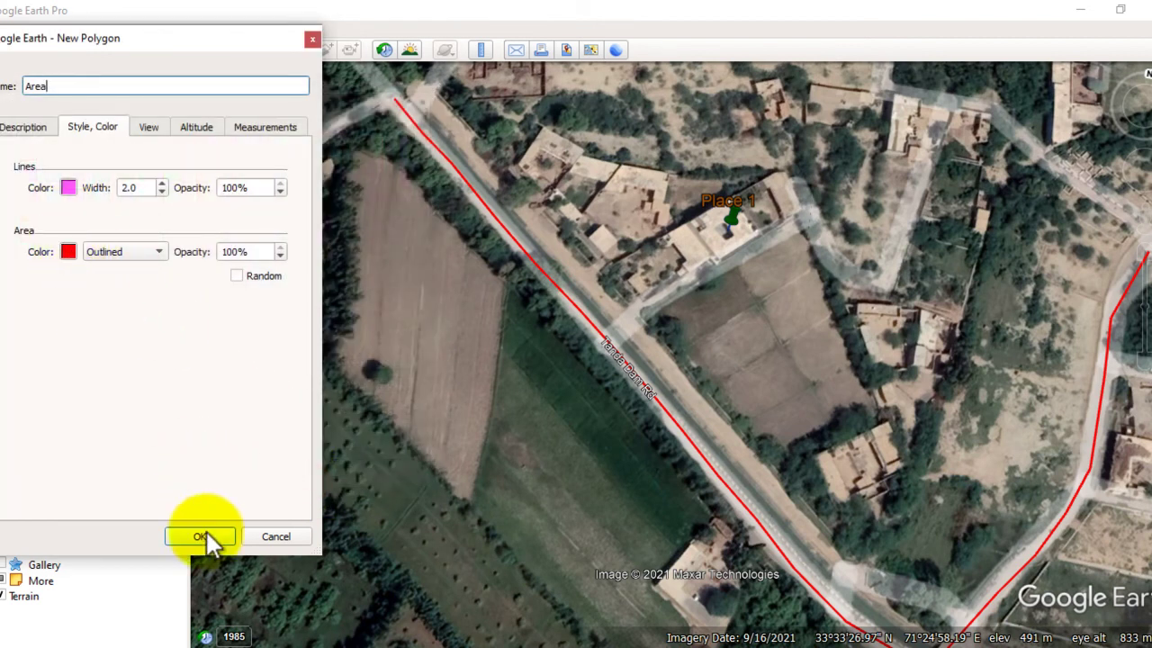
Step: Outline the brown field west of Tanda Dam Rd with the Area polygon and save it
{"action": "scroll", "coordinate": [350, 152], "scroll_direction": "down", "scroll_amount": 1}
{"action": "scroll", "coordinate": [349, 151], "scroll_direction": "up", "scroll_amount": 1}
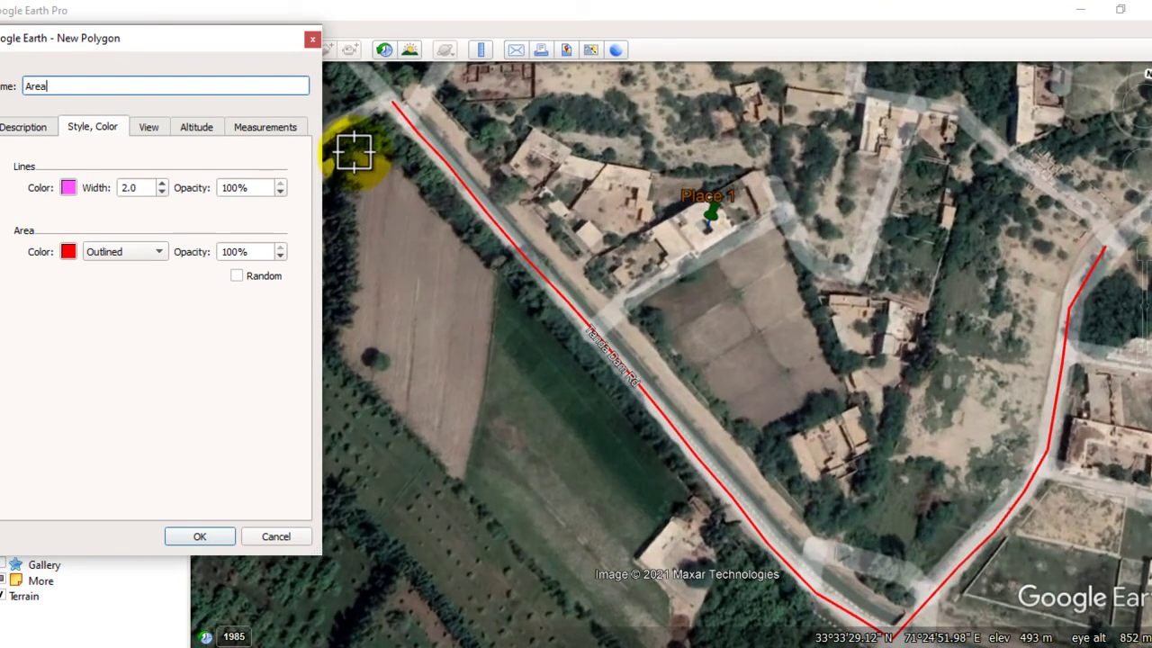
{"action": "left_click", "coordinate": [362, 153]}
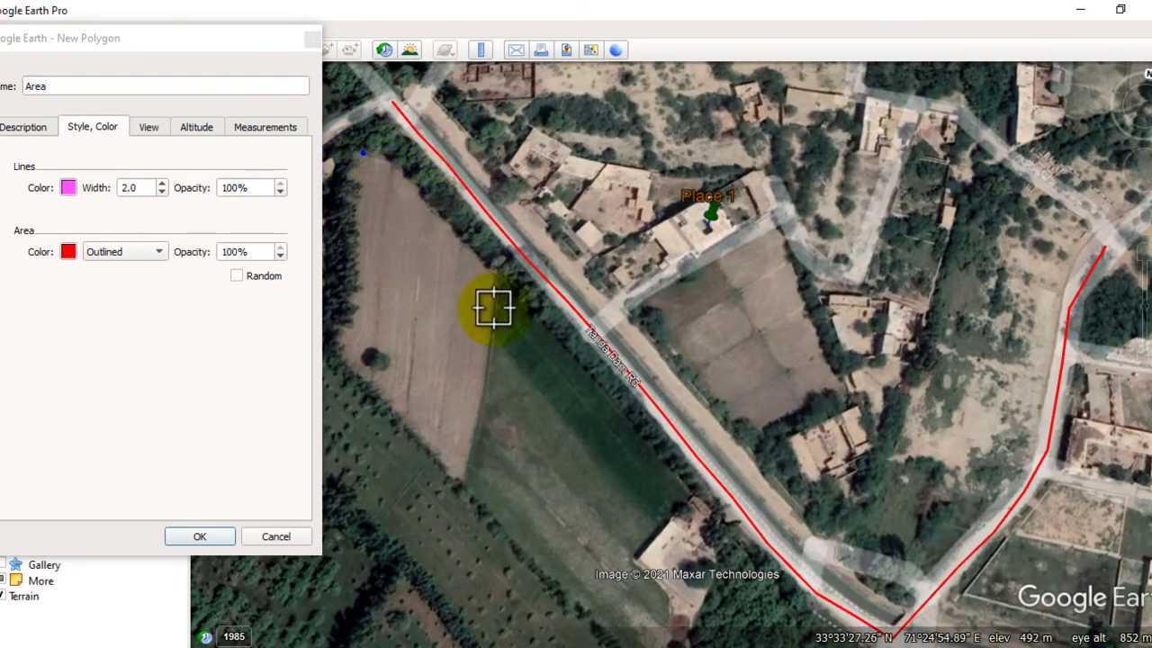
{"action": "left_click", "coordinate": [496, 273]}
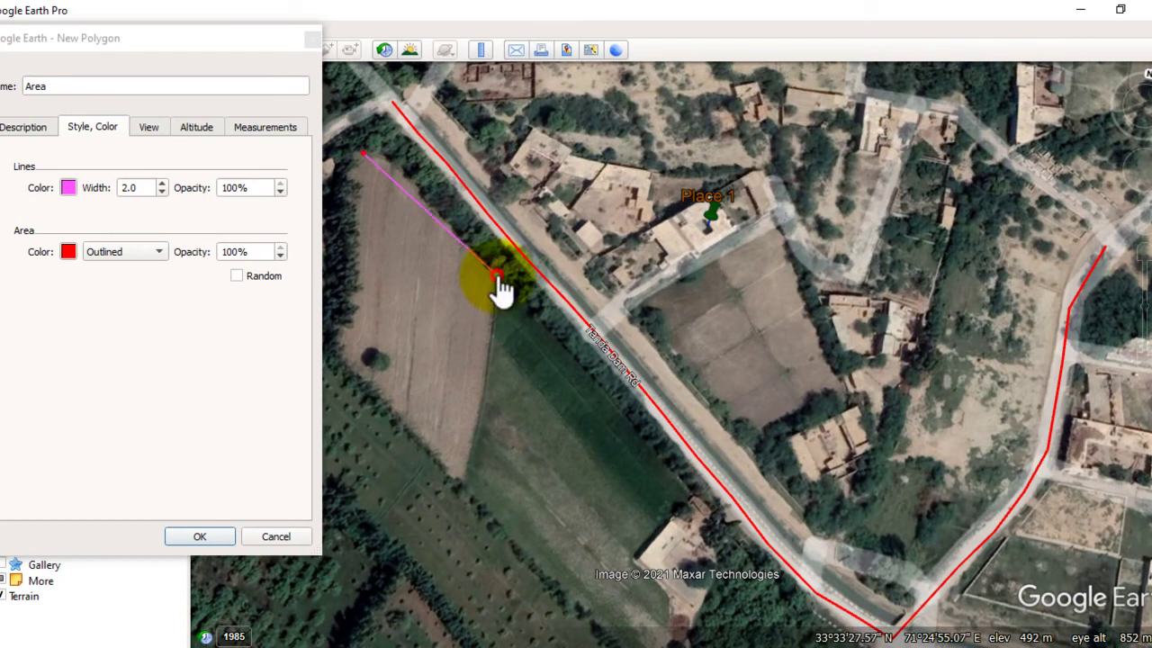
{"action": "left_click", "coordinate": [464, 472]}
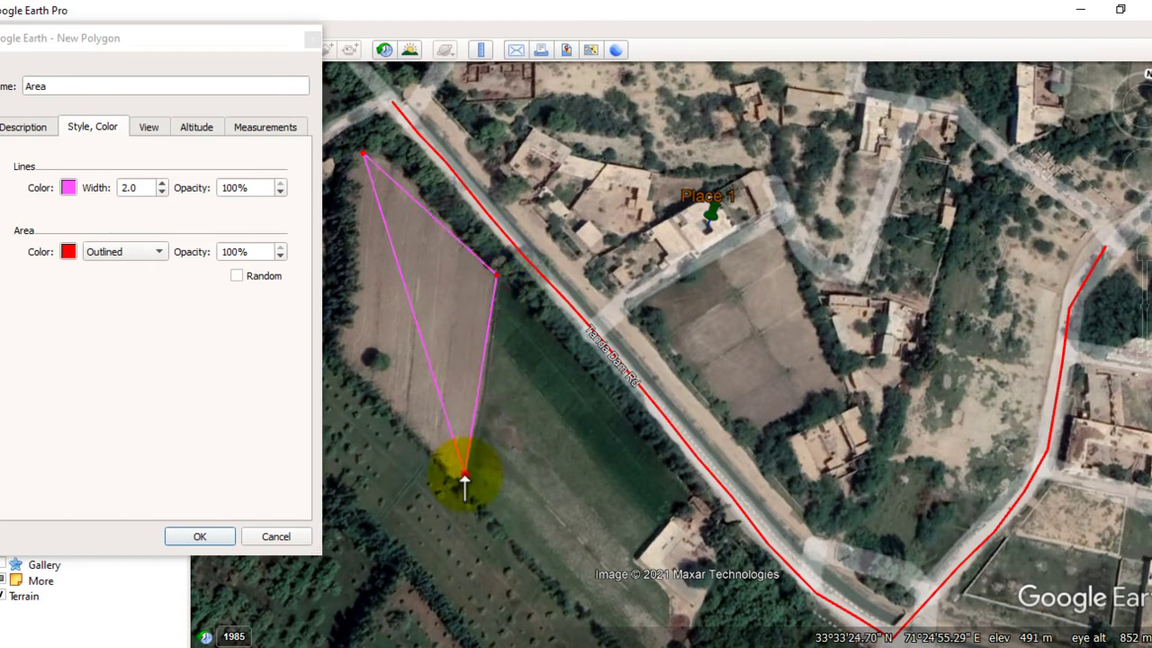
{"action": "left_click", "coordinate": [335, 351]}
{"action": "left_click", "coordinate": [348, 249]}
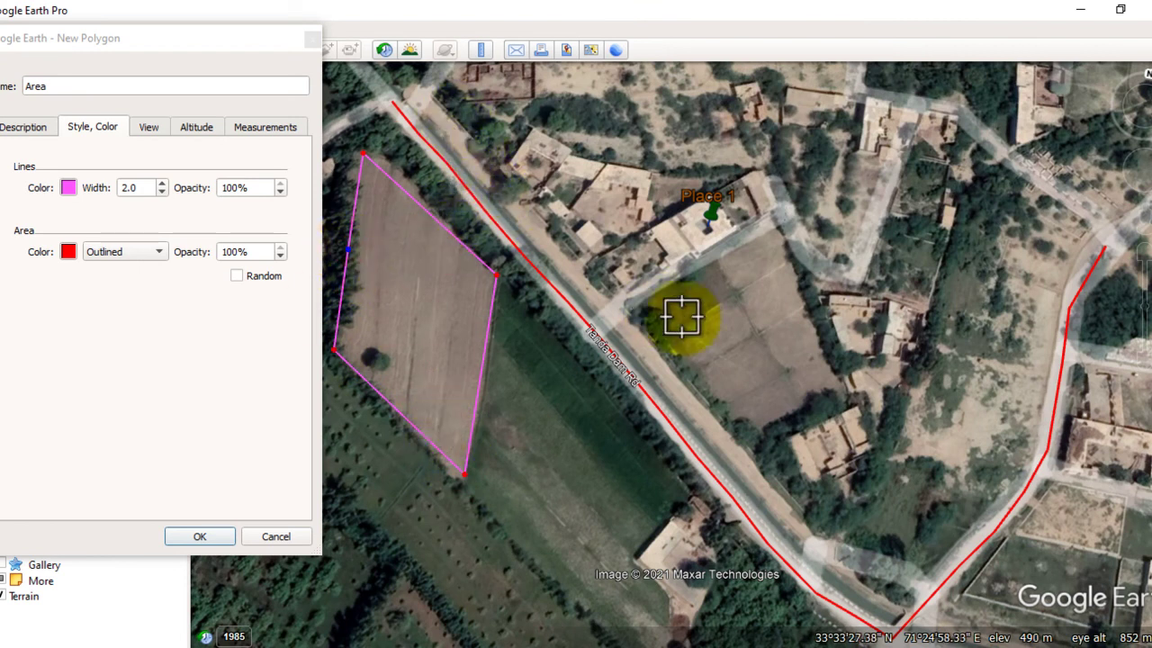
{"action": "left_click", "coordinate": [356, 195]}
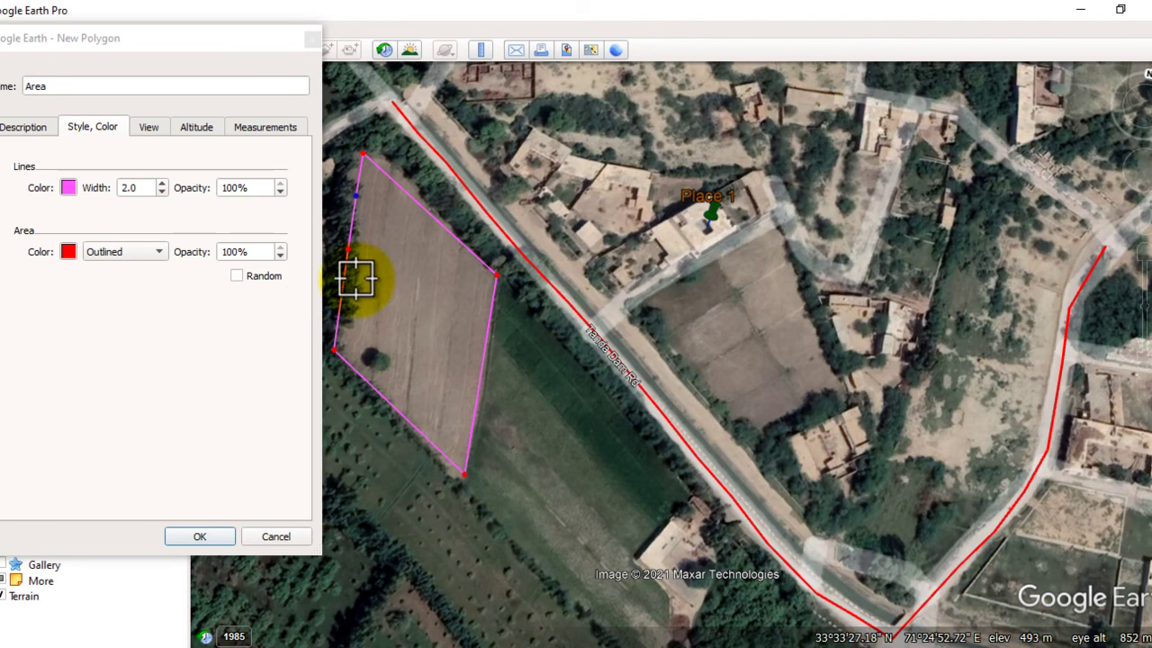
{"action": "left_click", "coordinate": [200, 538]}
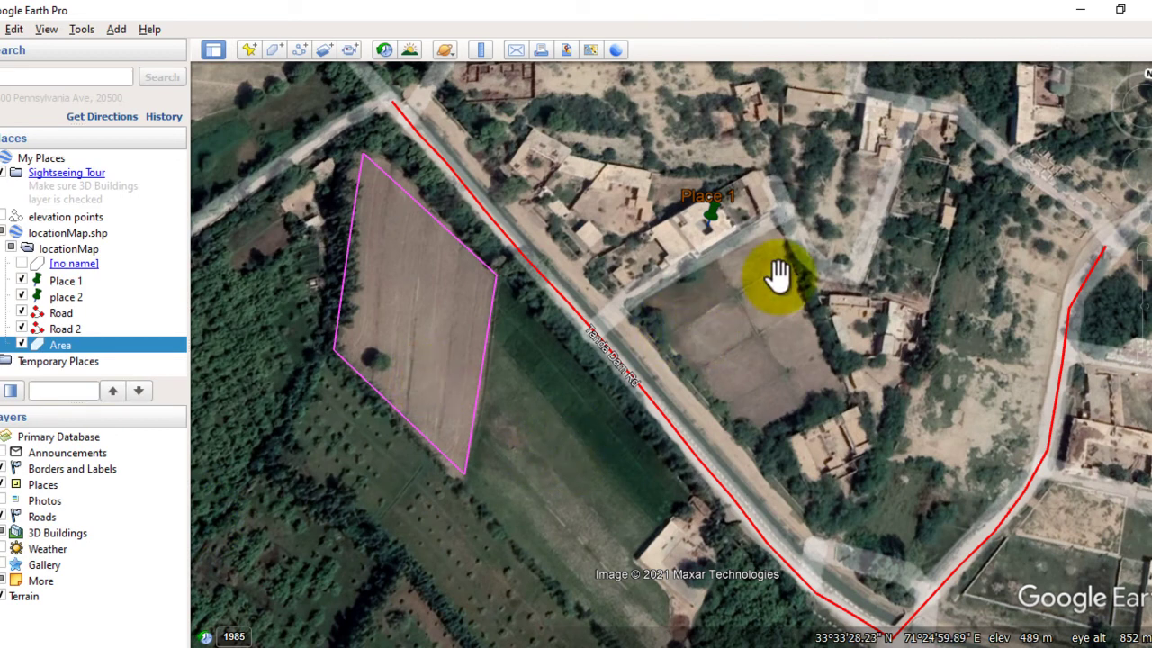
Step: Start a second polygon named Area 2
{"action": "left_click", "coordinate": [274, 47]}
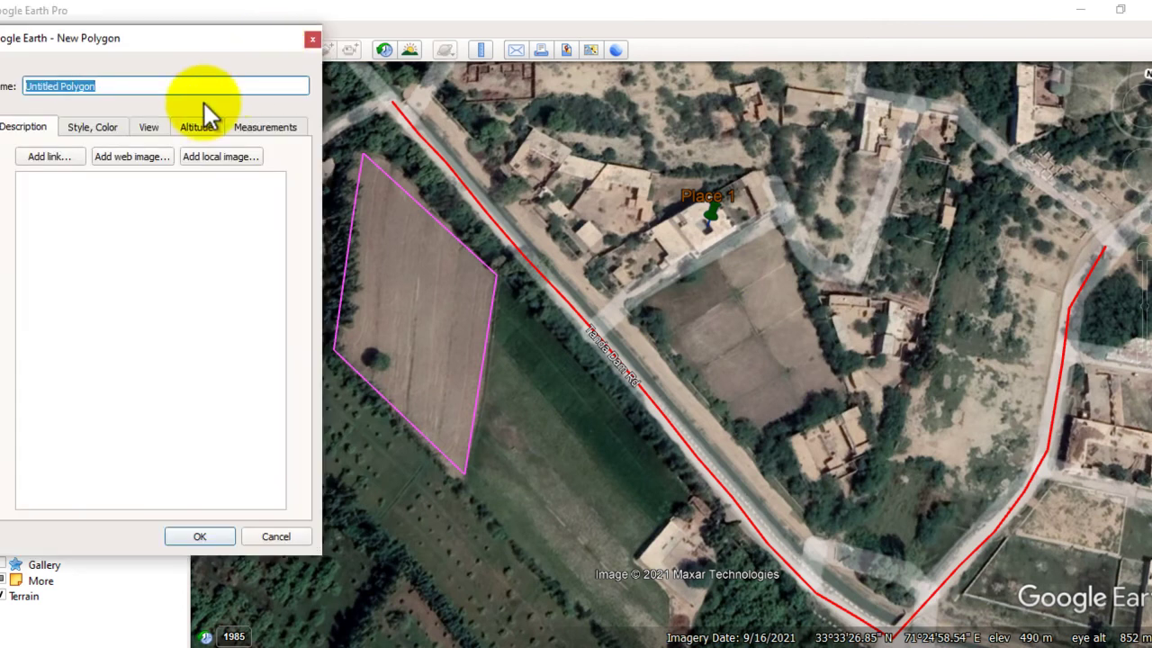
{"action": "key", "text": "BackSpace"}
{"action": "type", "text": "A"}
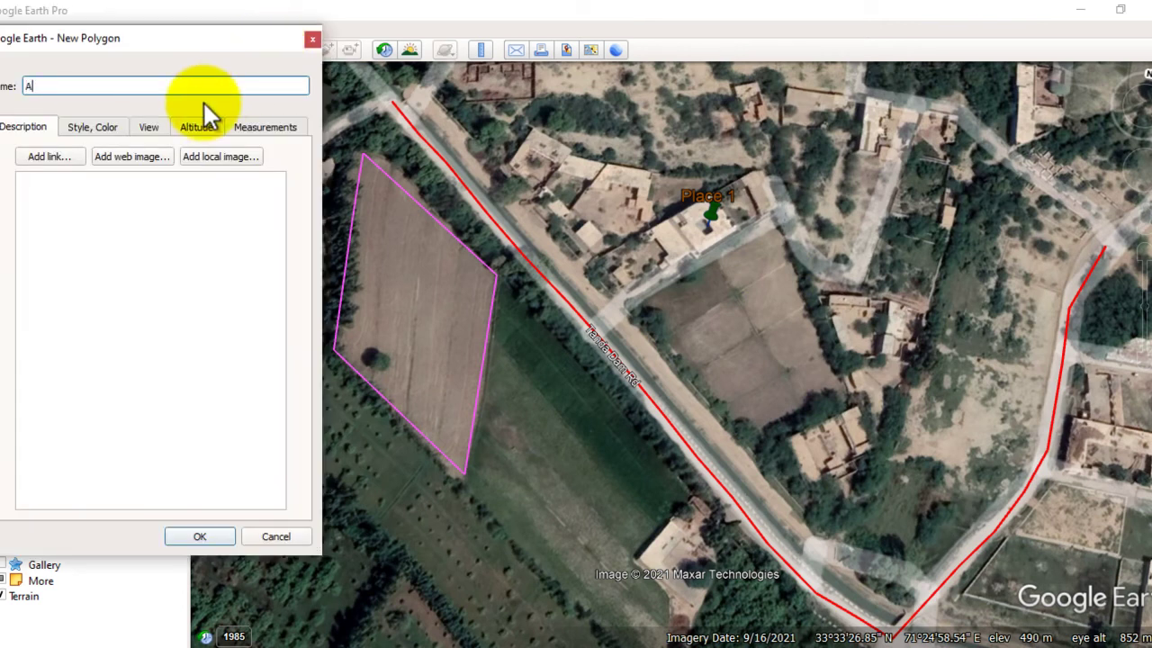
{"action": "type", "text": "rea 2"}
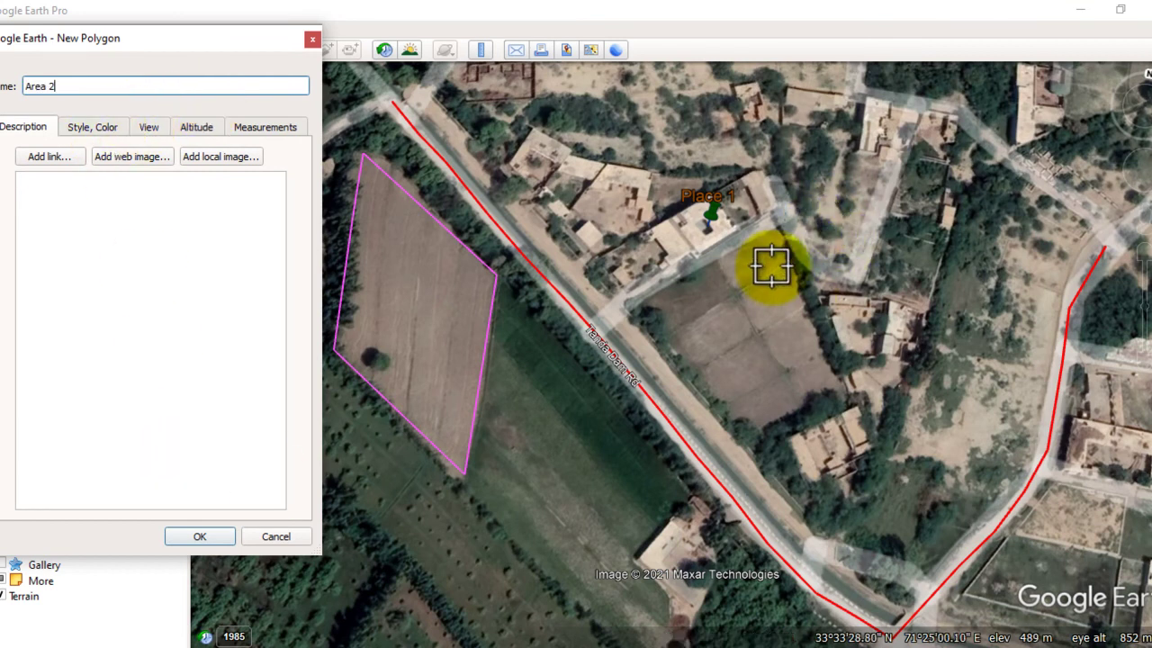
Step: Outline the field east of Tanda Dam Rd, just south of Place 1, with the Area 2 polygon and save it
{"action": "left_click", "coordinate": [776, 227]}
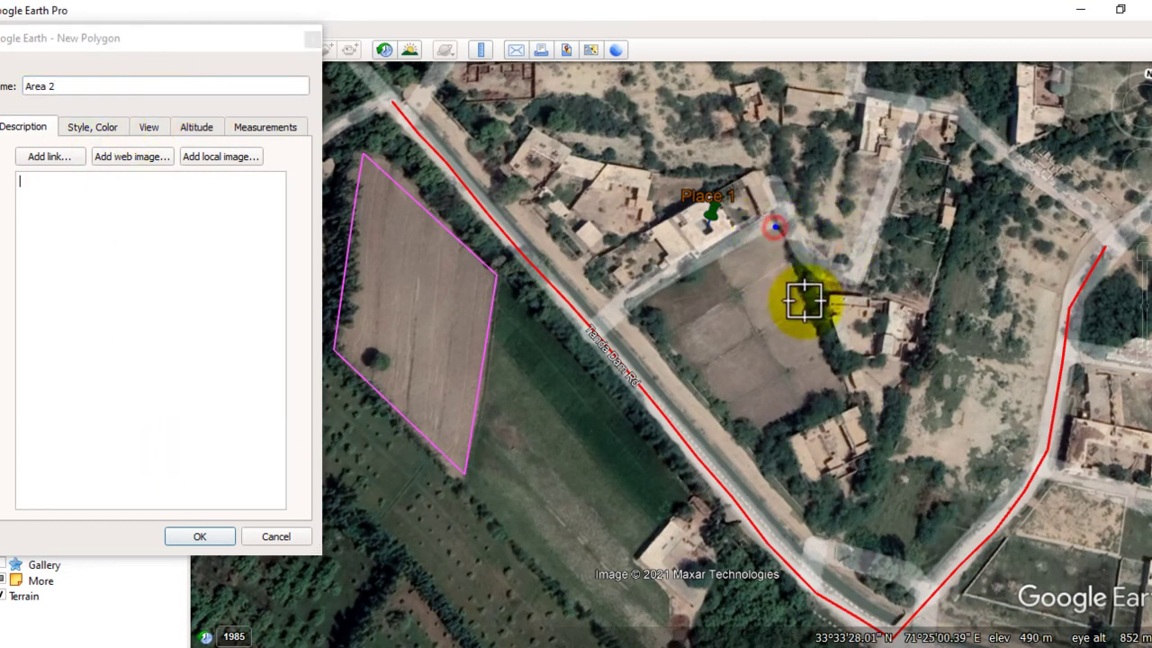
{"action": "left_click", "coordinate": [823, 357]}
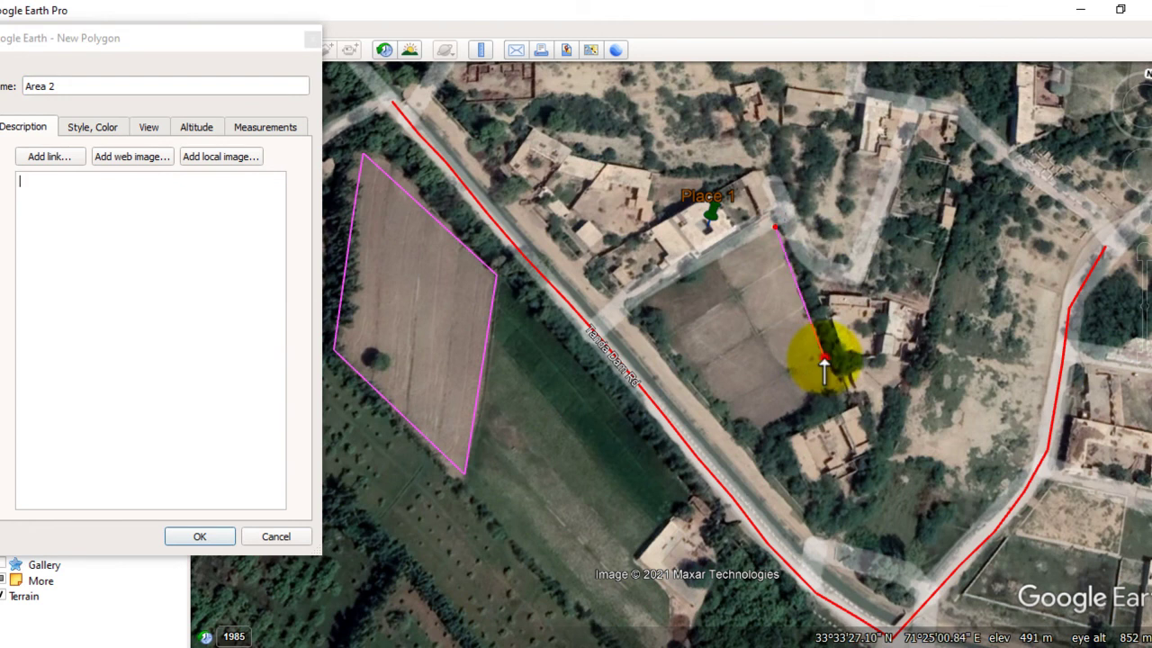
{"action": "left_click", "coordinate": [720, 403]}
{"action": "left_click", "coordinate": [645, 307]}
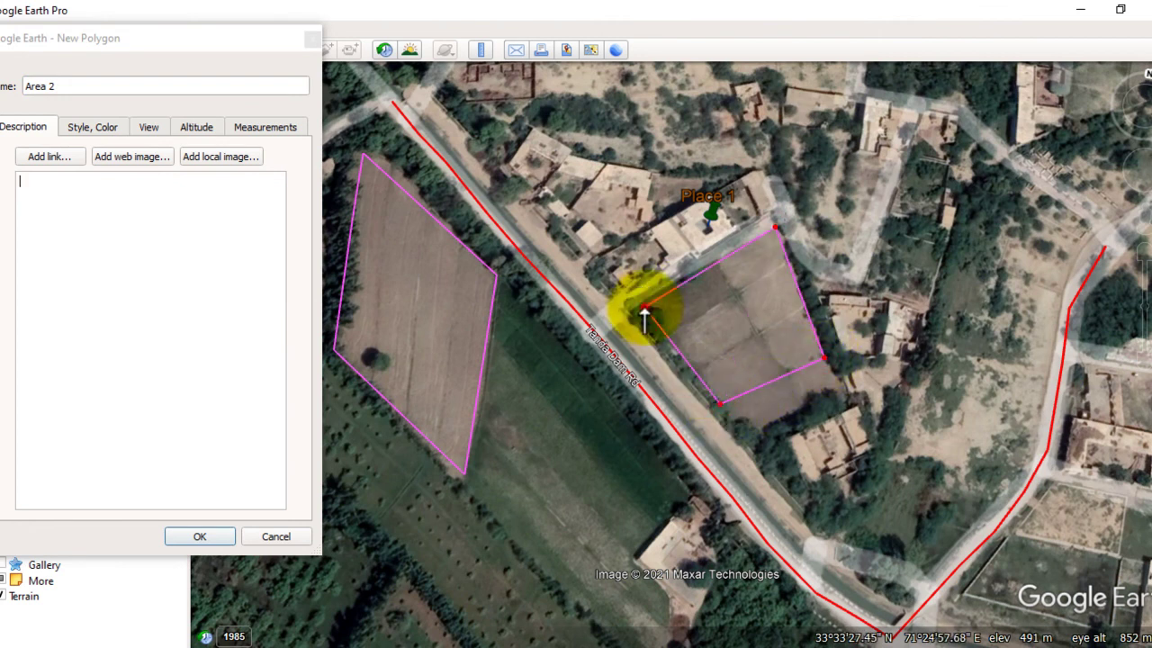
{"action": "left_click", "coordinate": [721, 267]}
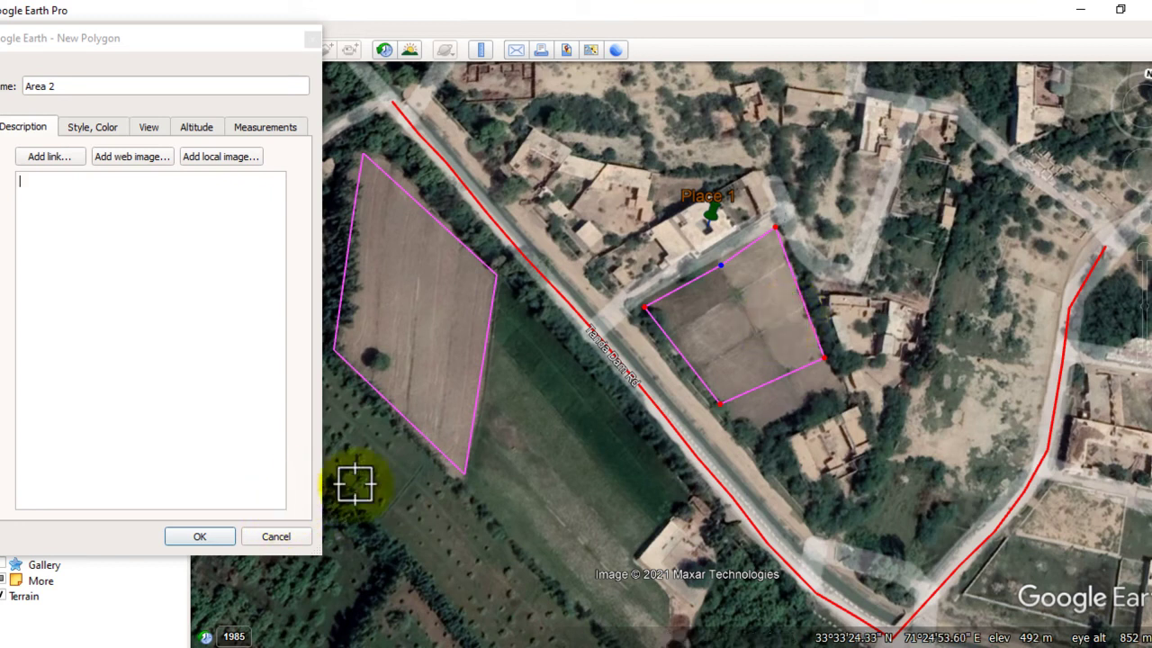
{"action": "left_click", "coordinate": [193, 540]}
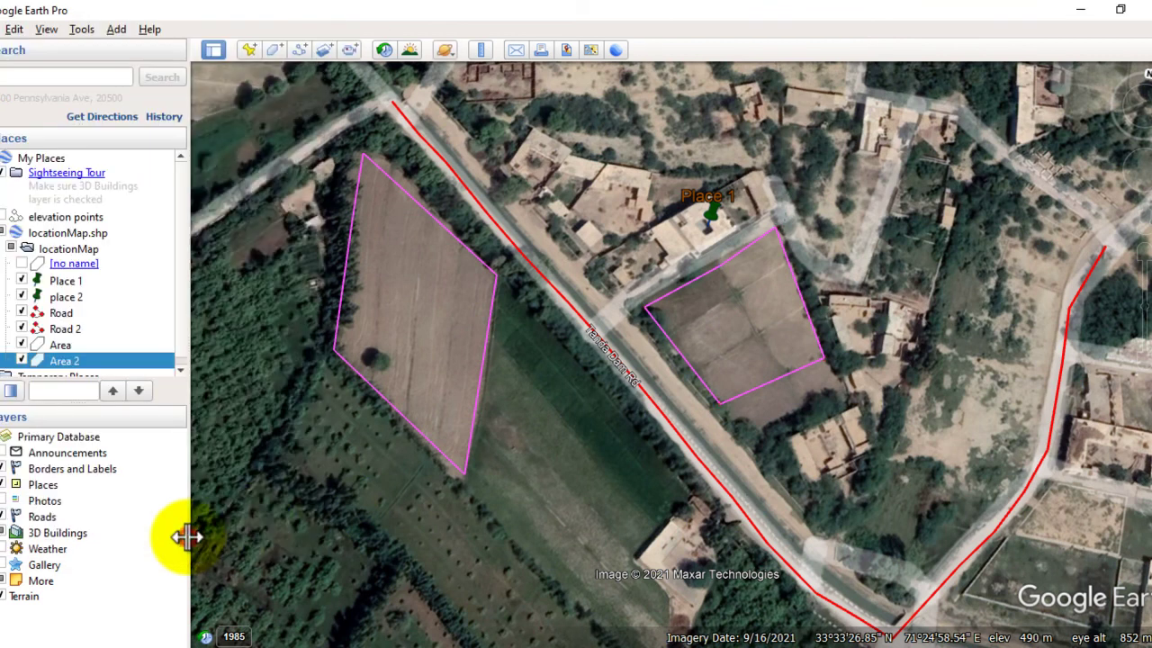
Step: Hide the Road path on the map and save it as a KML file named Road in This PC
{"action": "left_click", "coordinate": [23, 312]}
{"action": "right_click", "coordinate": [24, 312]}
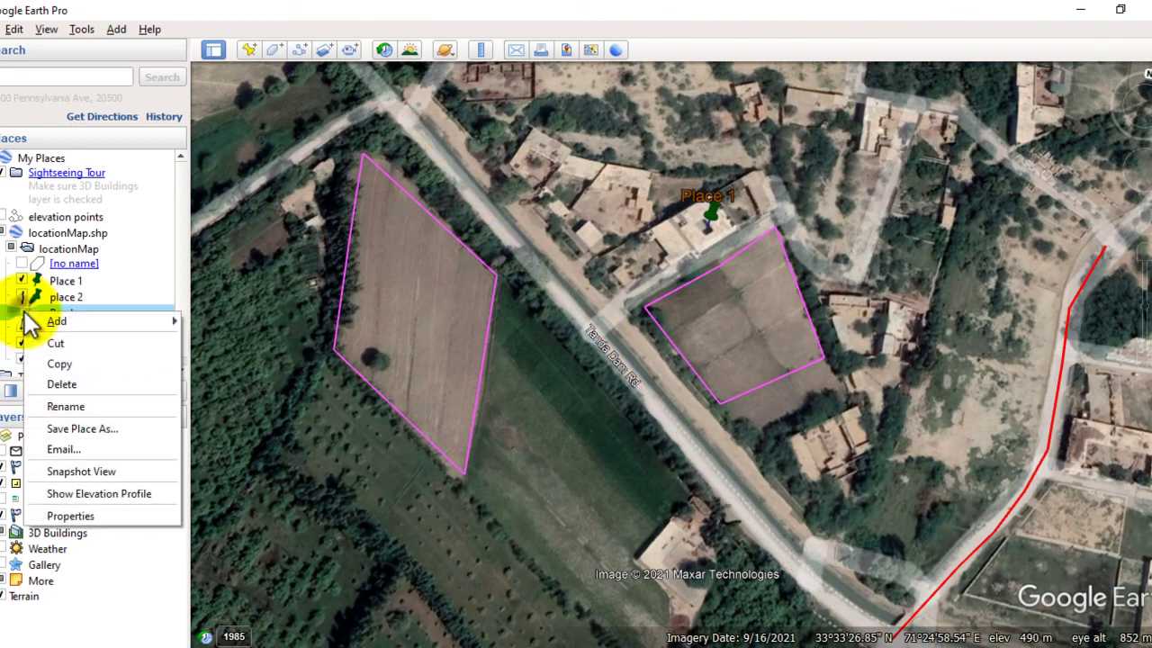
{"action": "left_click", "coordinate": [67, 429]}
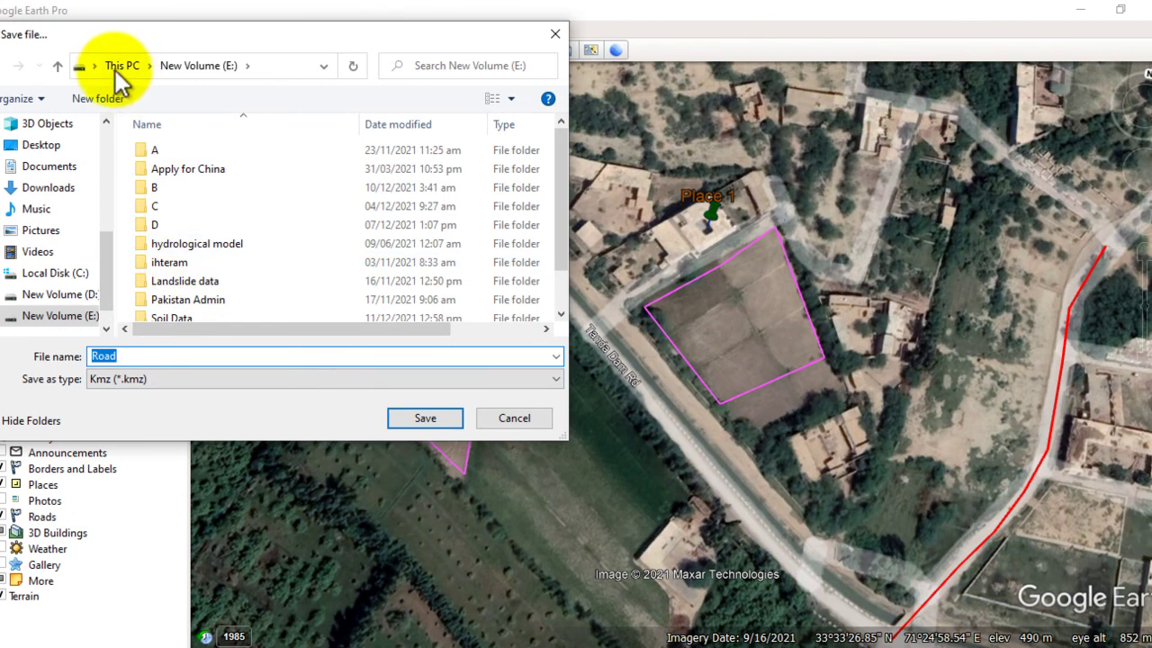
{"action": "left_click", "coordinate": [124, 66]}
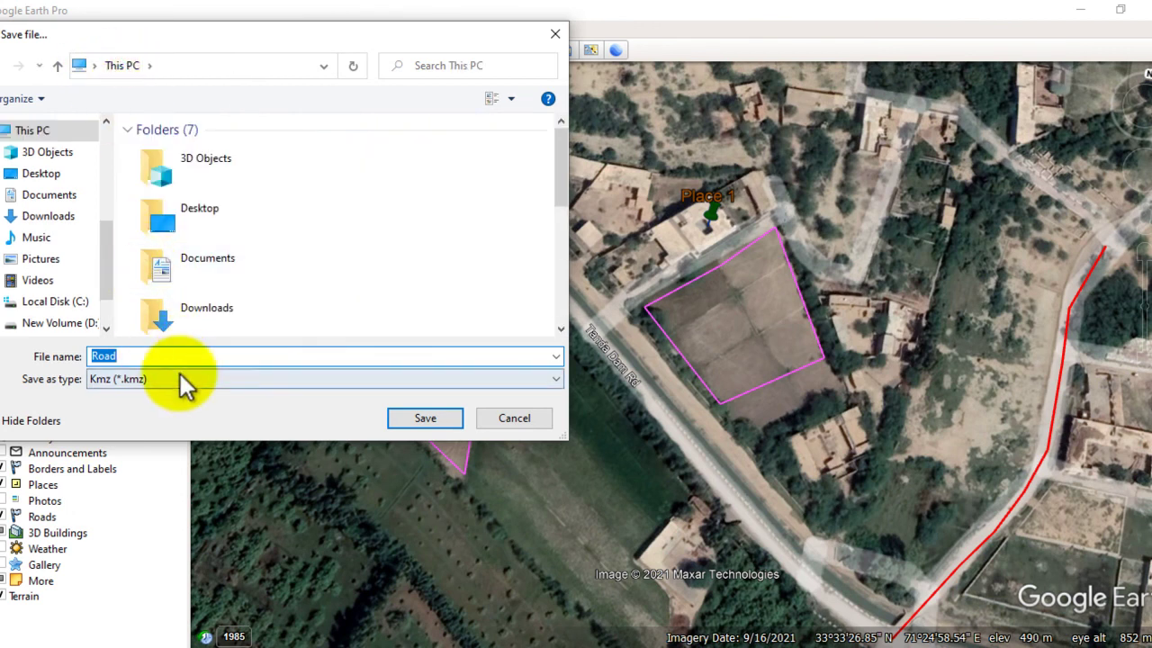
{"action": "left_click", "coordinate": [544, 379]}
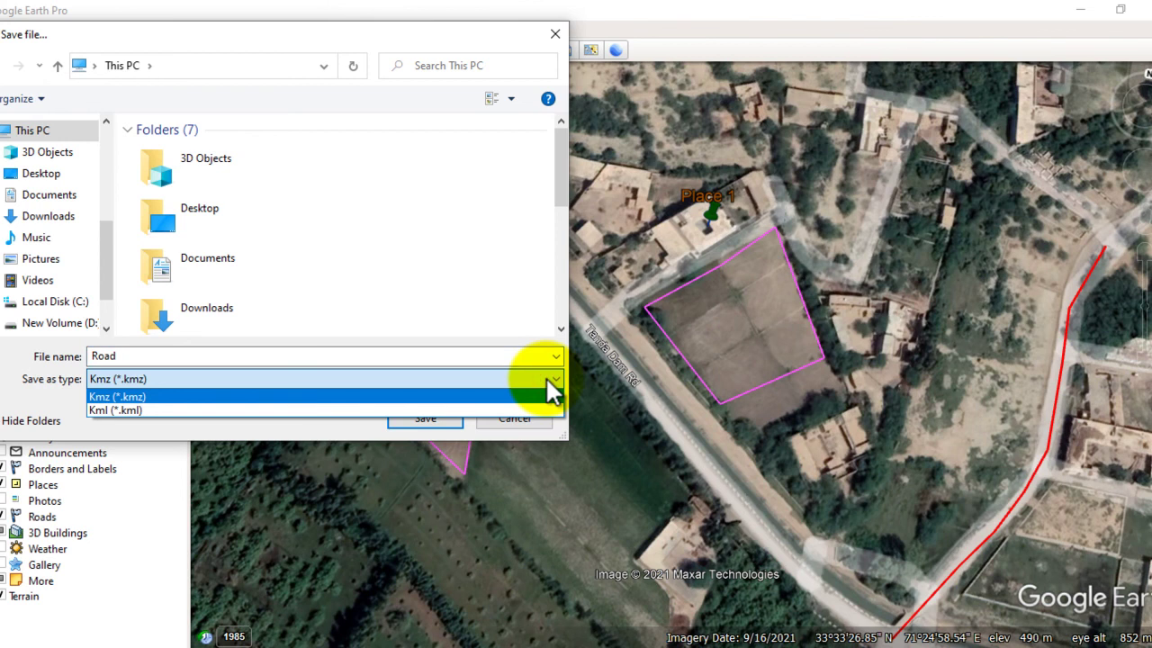
{"action": "left_click", "coordinate": [179, 411]}
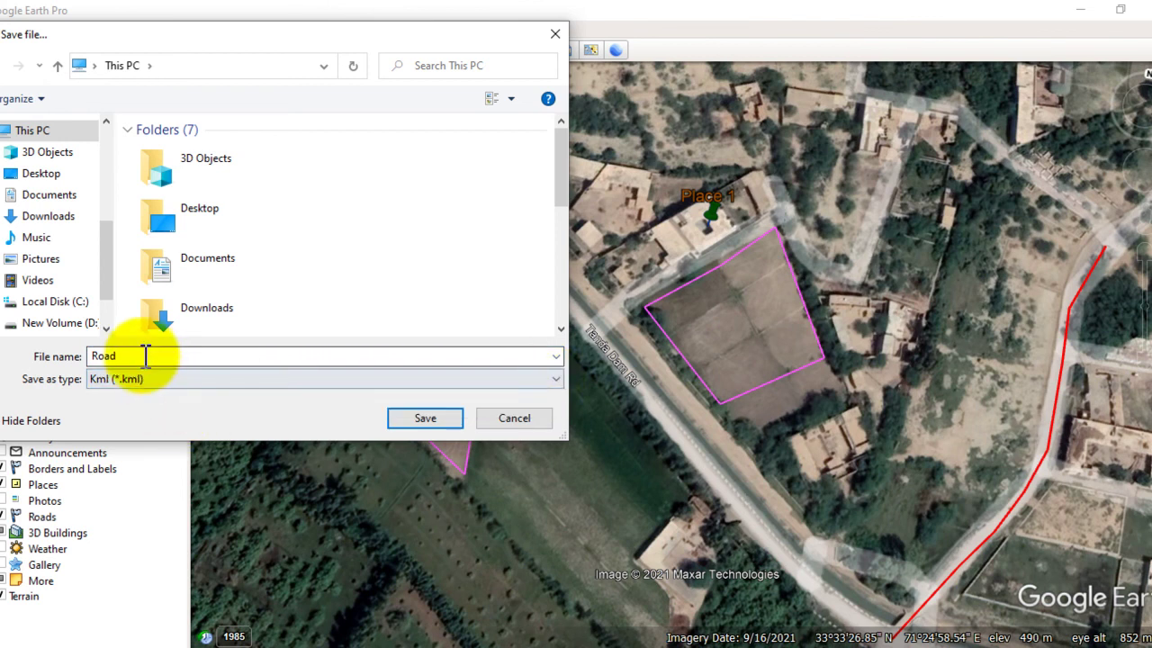
{"action": "left_click", "coordinate": [421, 420]}
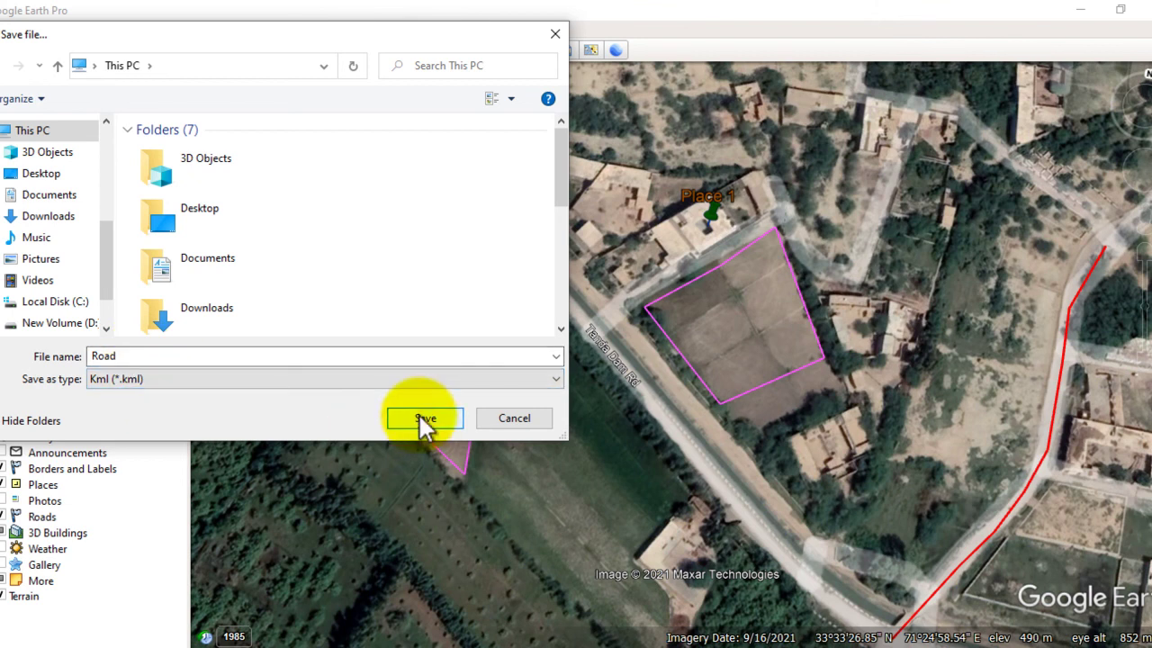
{"action": "left_click", "coordinate": [424, 421]}
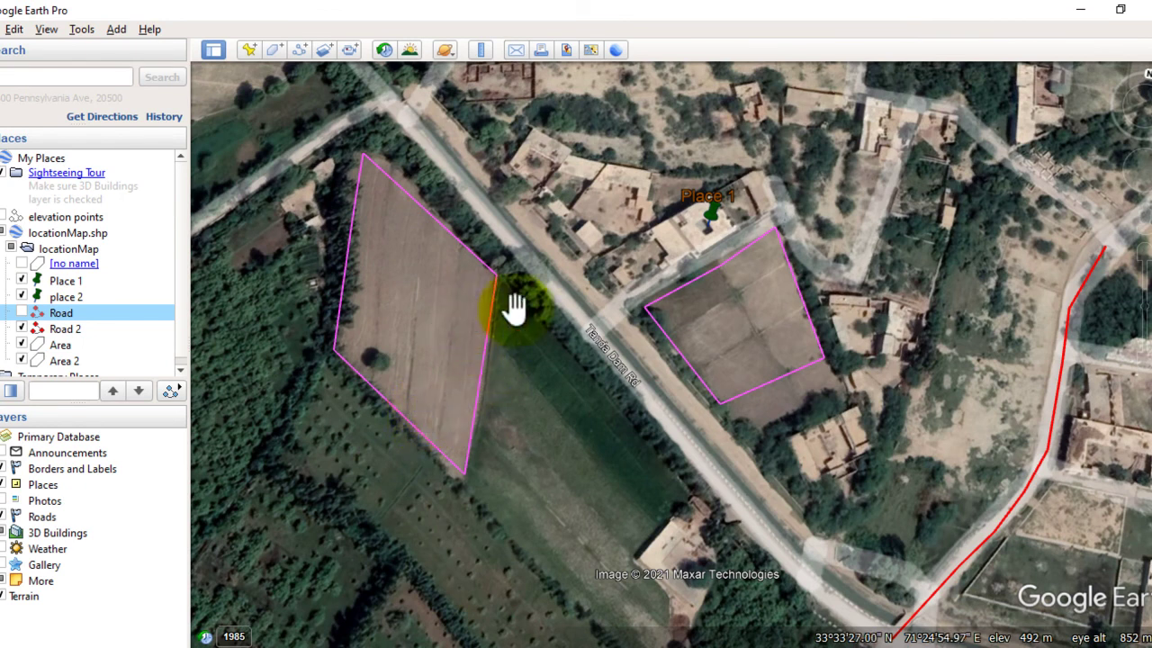
Step: Switch to This PC in File Explorer and open the saved Road KML file in Google Earth Pro
{"action": "left_click", "coordinate": [1081, 8]}
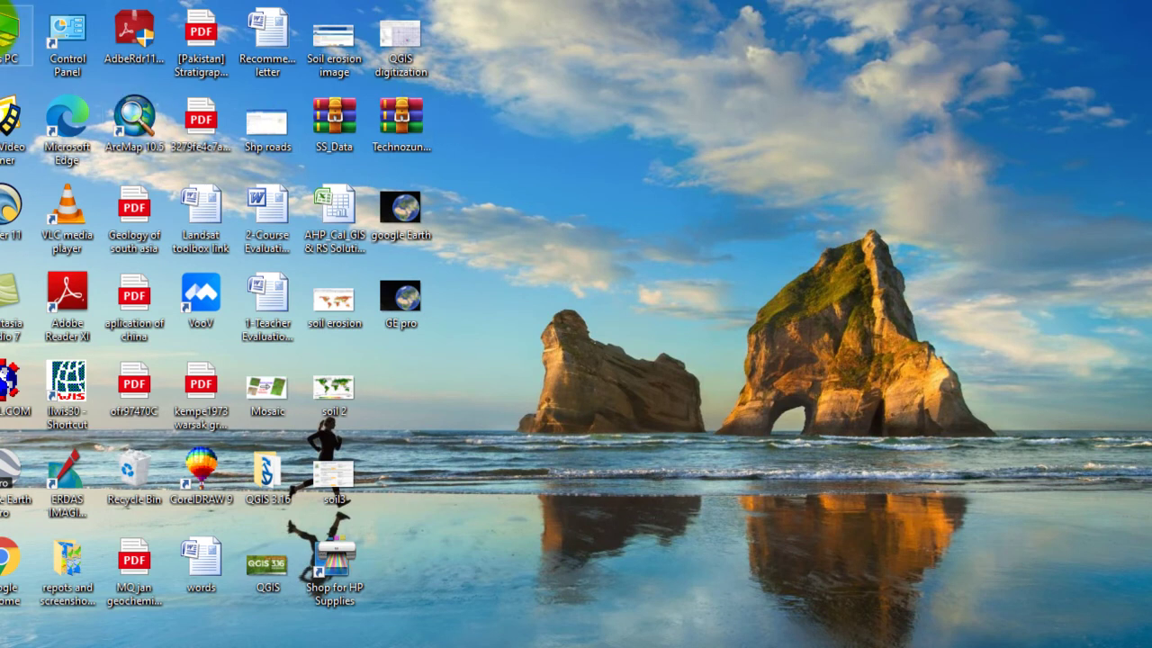
{"action": "double_click", "coordinate": [11, 34]}
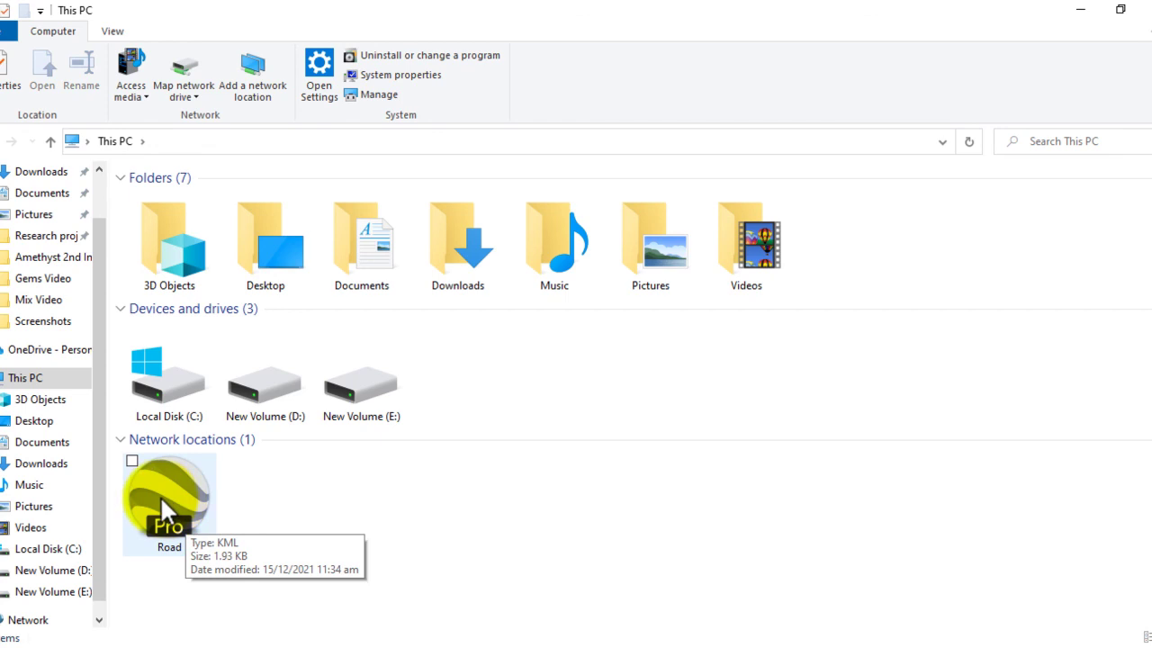
{"action": "double_click", "coordinate": [162, 511]}
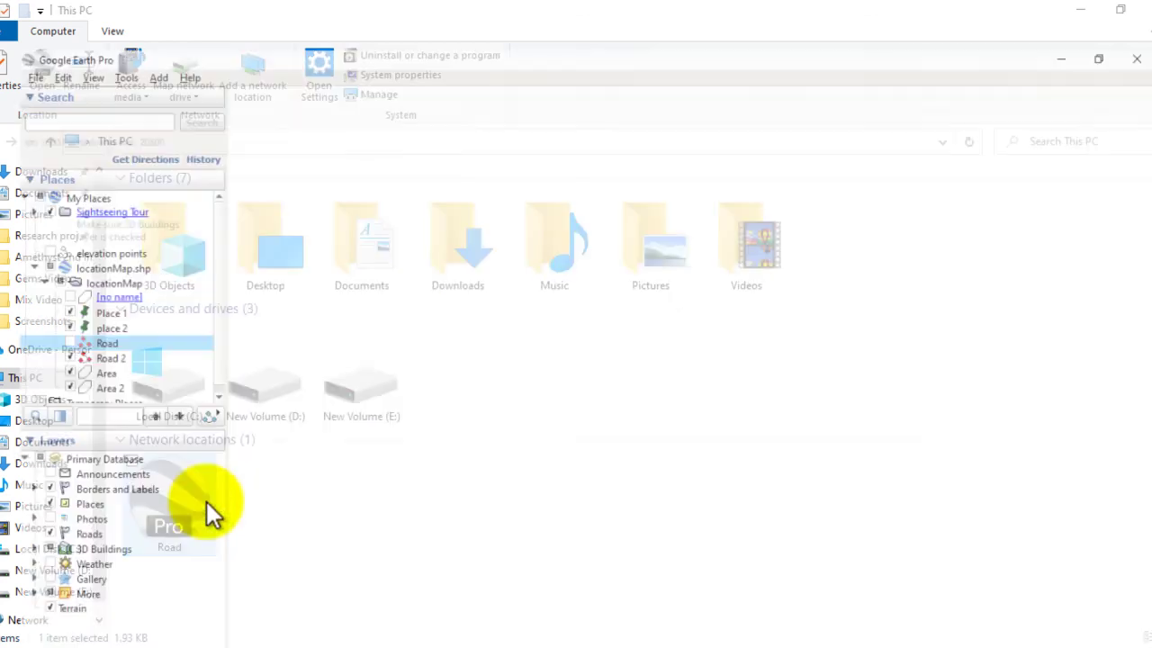